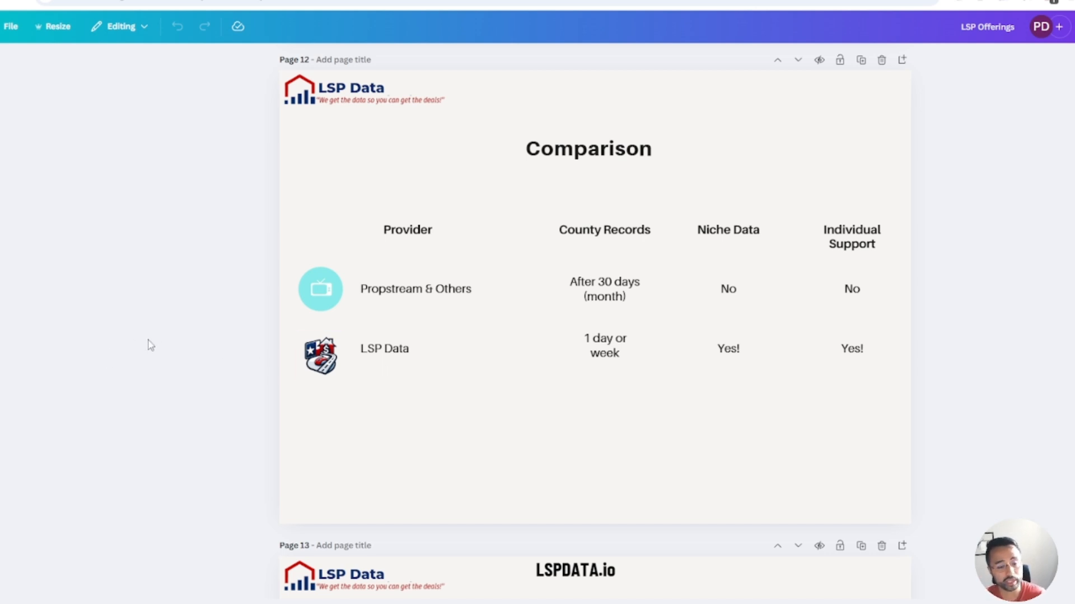
- Look through pages 12 to 16 of the LSP Offerings presentation, covering the provider comparison and the document-type timeline tables
scroll(211, 271, "down", 9)
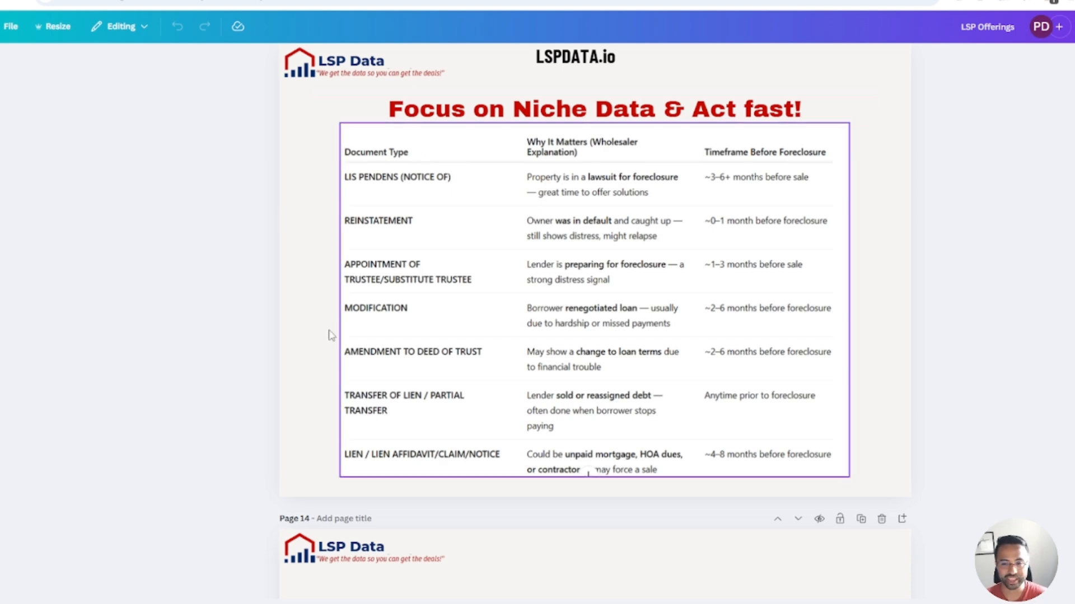
scroll(243, 257, "down", 5)
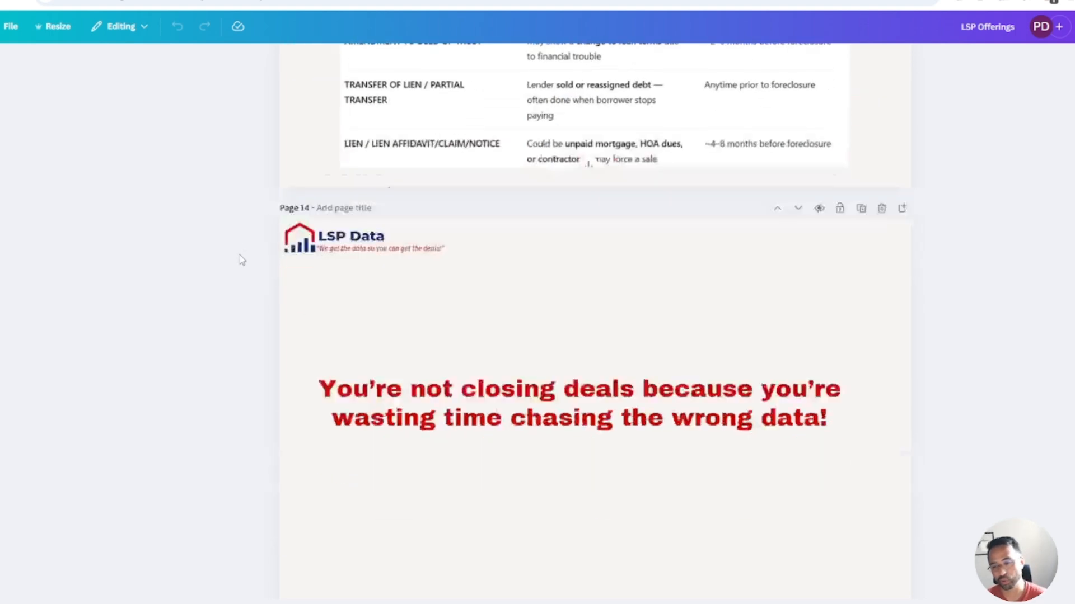
scroll(241, 259, "down", 10)
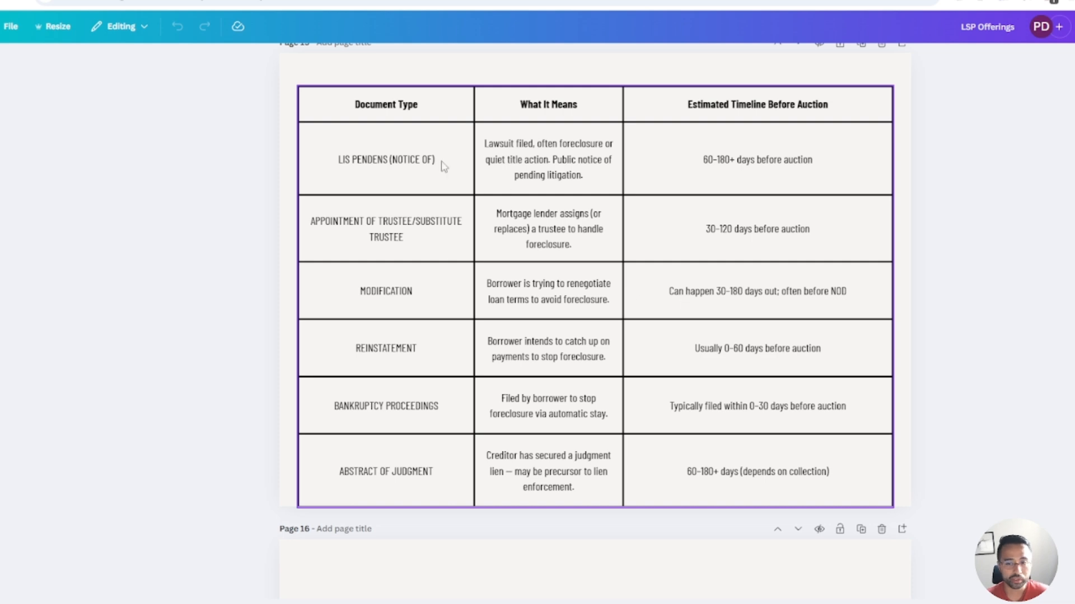
left_click(167, 246)
scroll(249, 269, "down", 3)
scroll(248, 270, "down", 4)
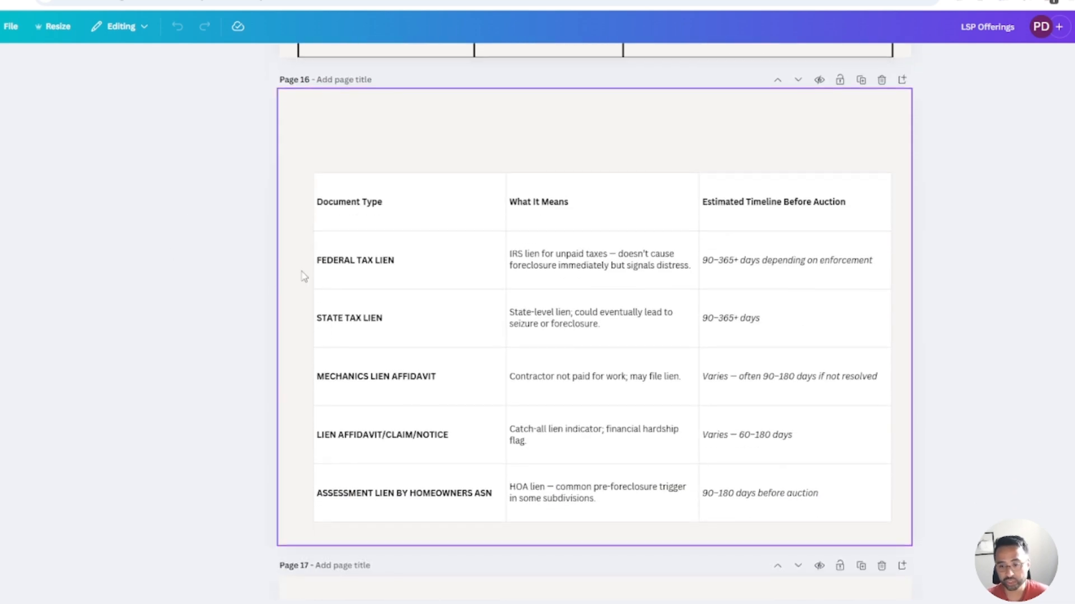
scroll(187, 305, "down", 1)
scroll(196, 310, "up", 2)
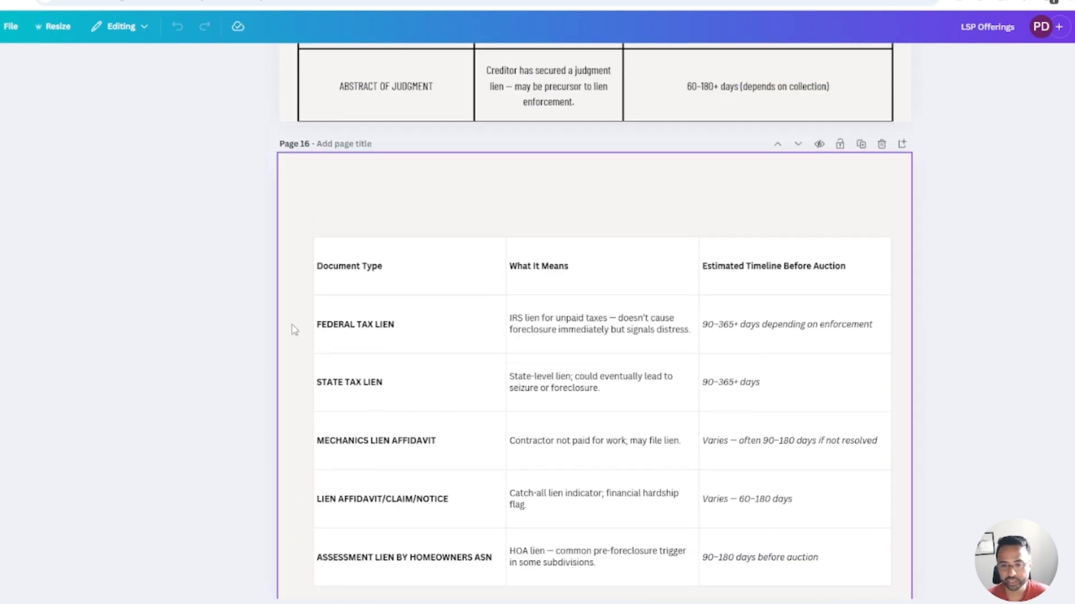
scroll(223, 281, "up", 6)
scroll(227, 283, "up", 20)
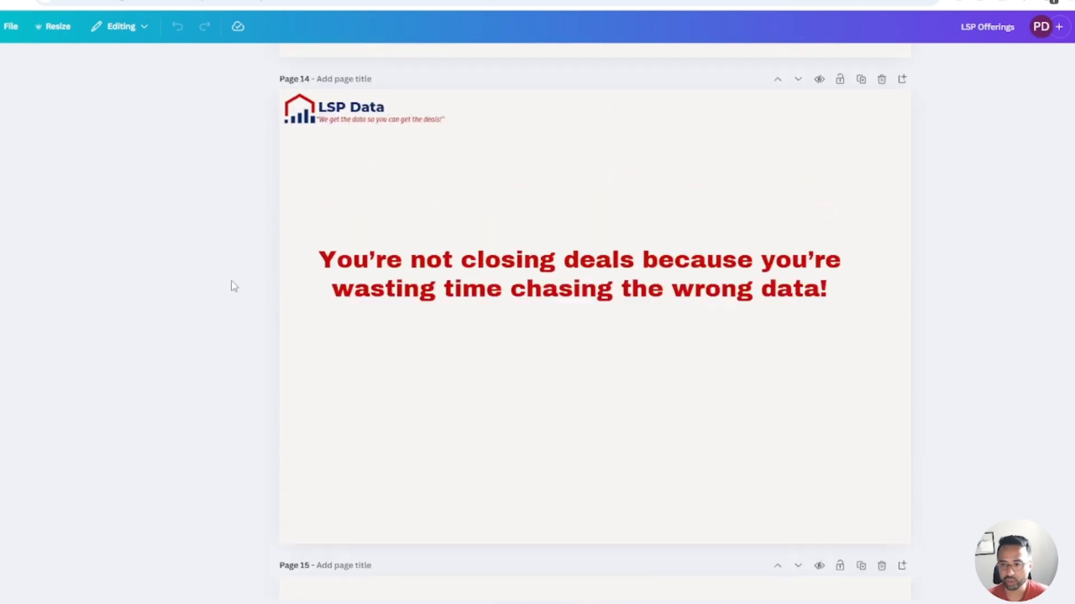
scroll(280, 288, "up", 7)
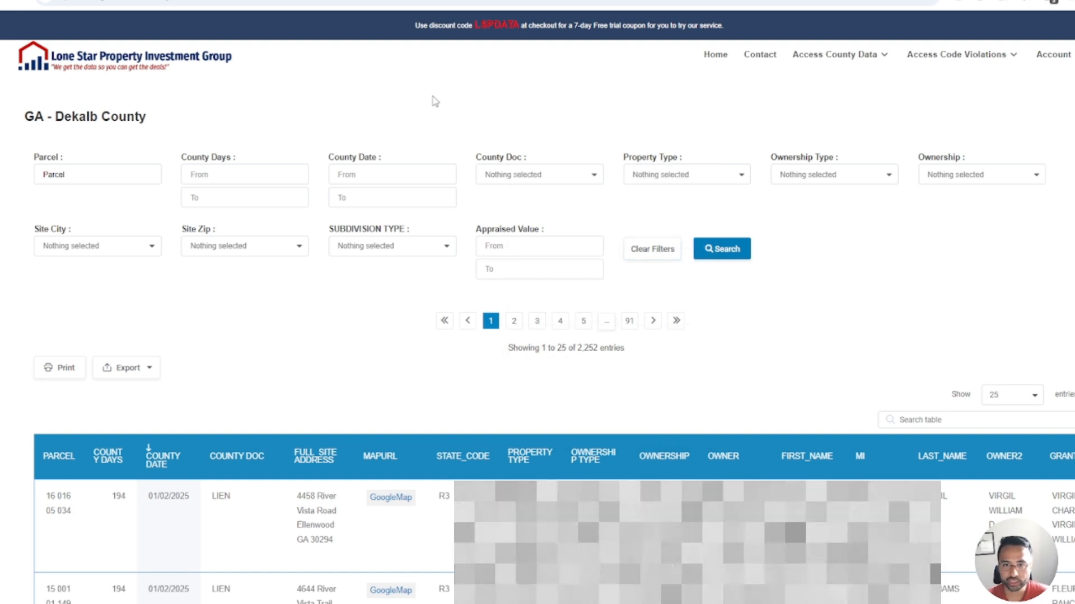
- On the Lone Star Property site, examine the Dekalb County County Doc and Site City filter choices and the page of available counties
left_click(559, 173)
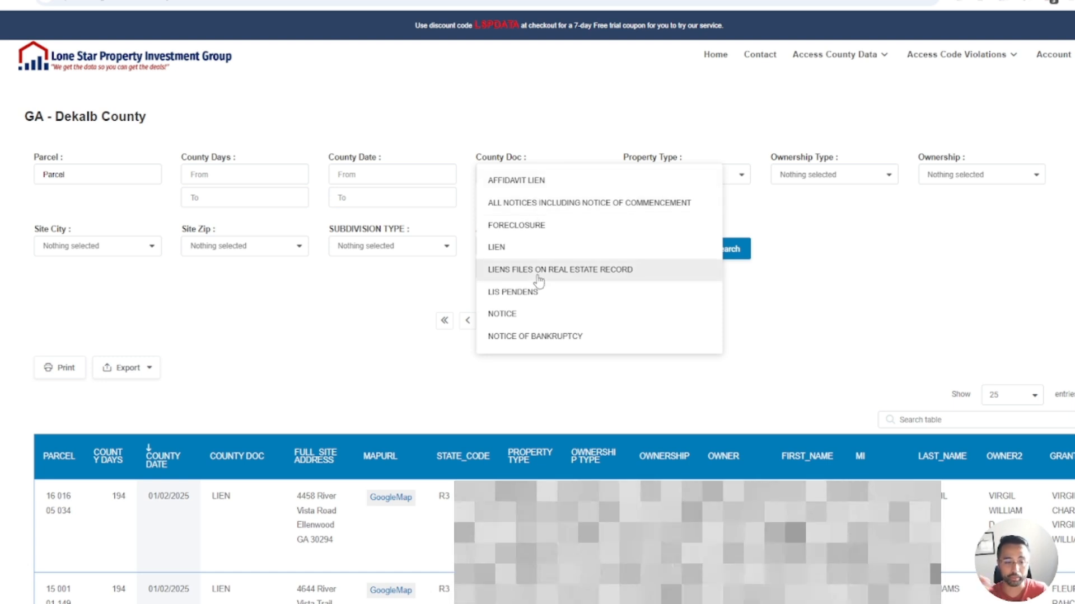
left_click(540, 98)
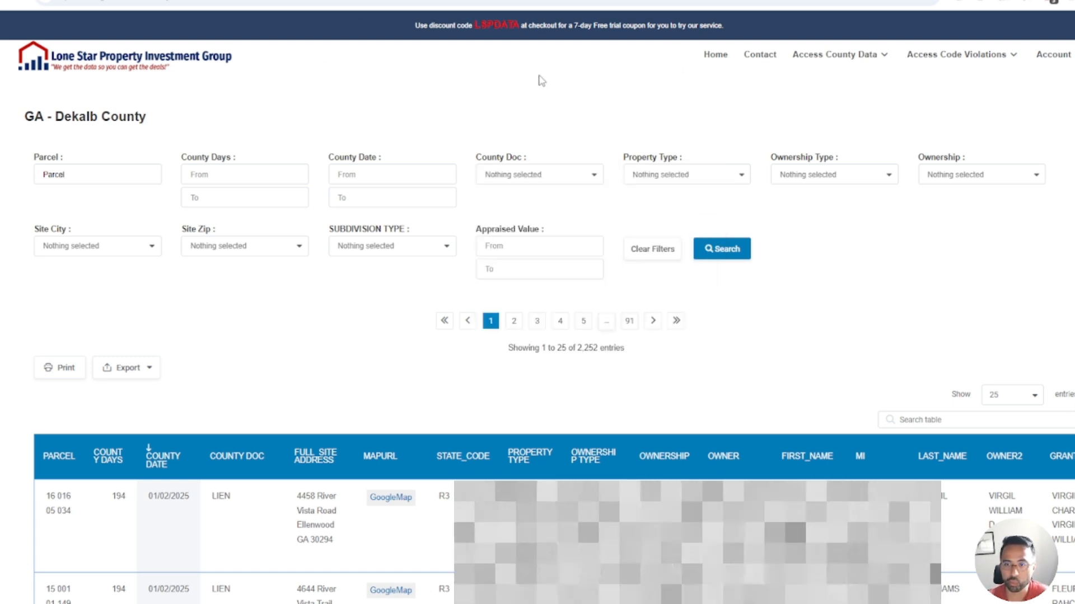
left_click(545, 0)
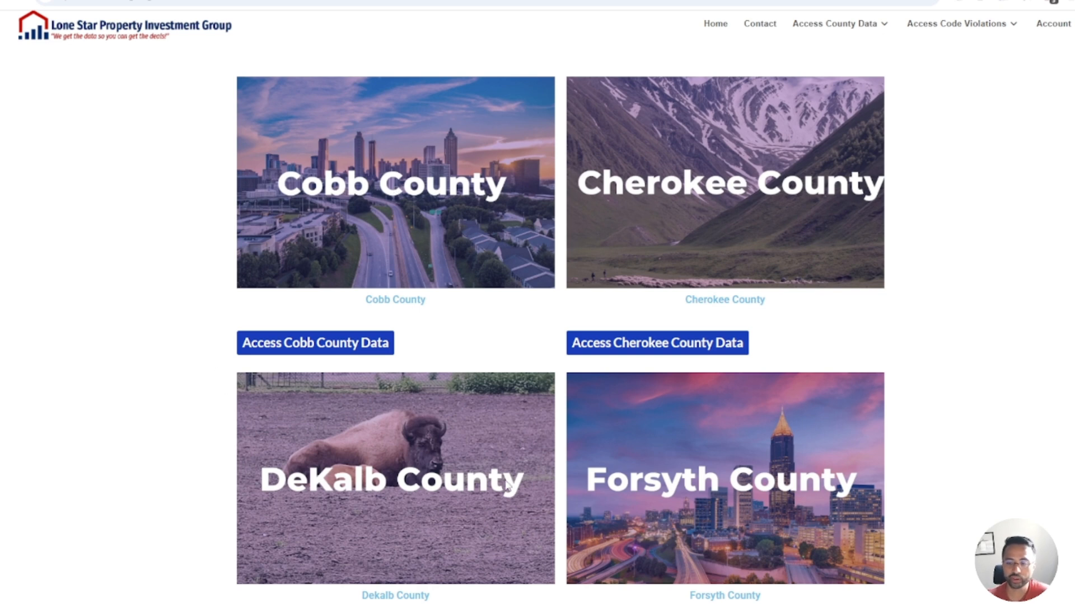
left_click(185, 1)
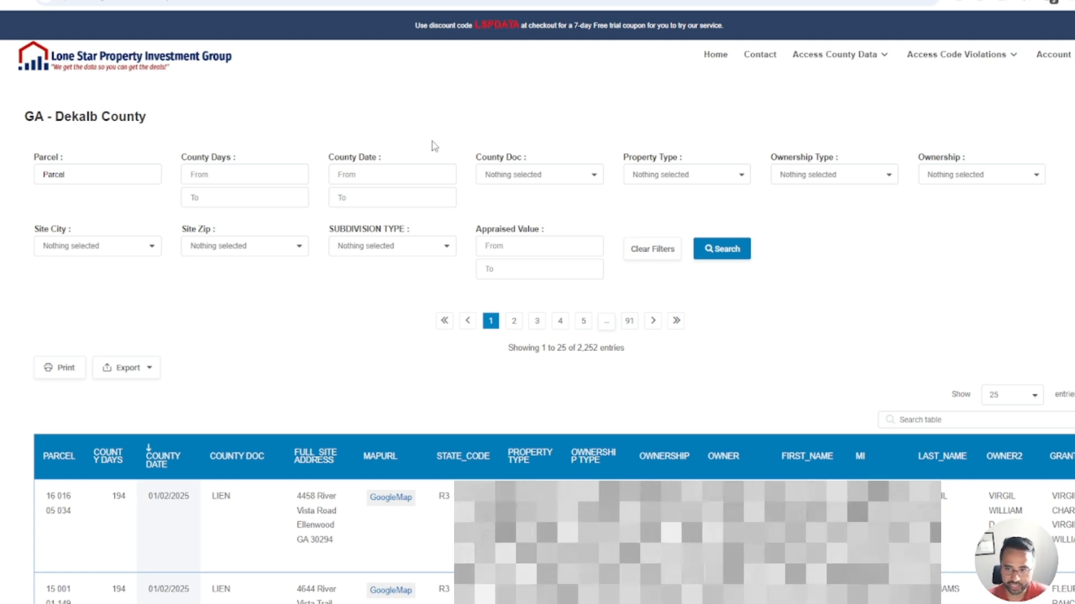
left_click(115, 249)
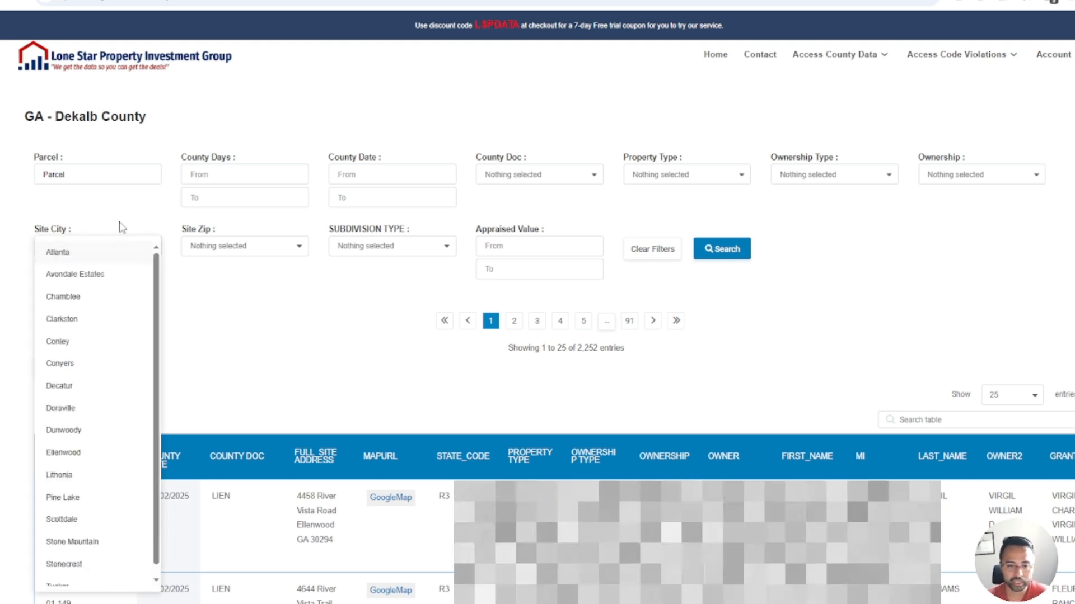
left_click(235, 210)
left_click(138, 250)
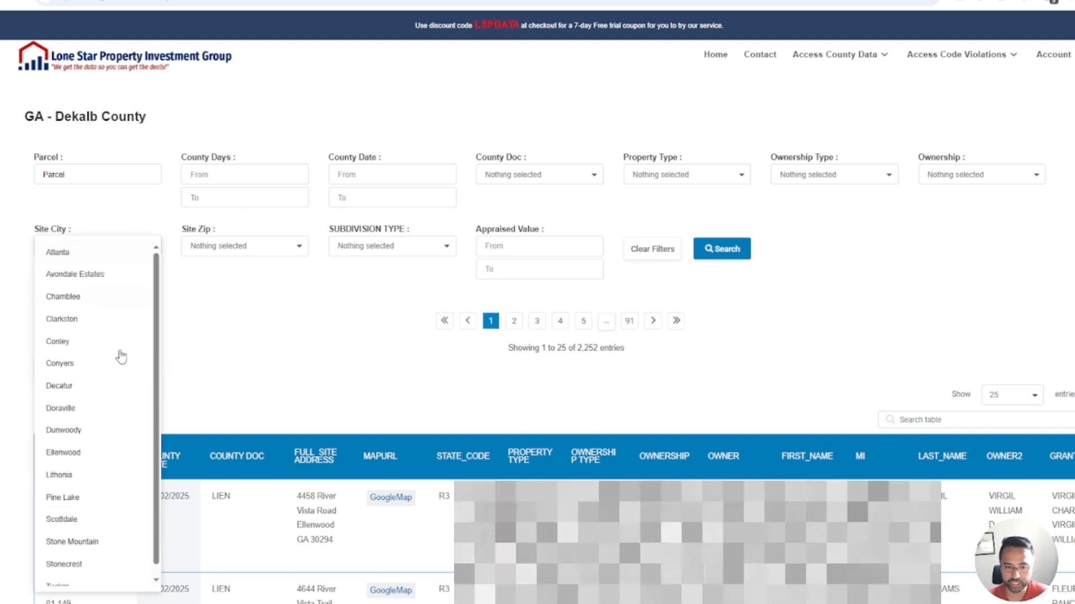
left_click(704, 161)
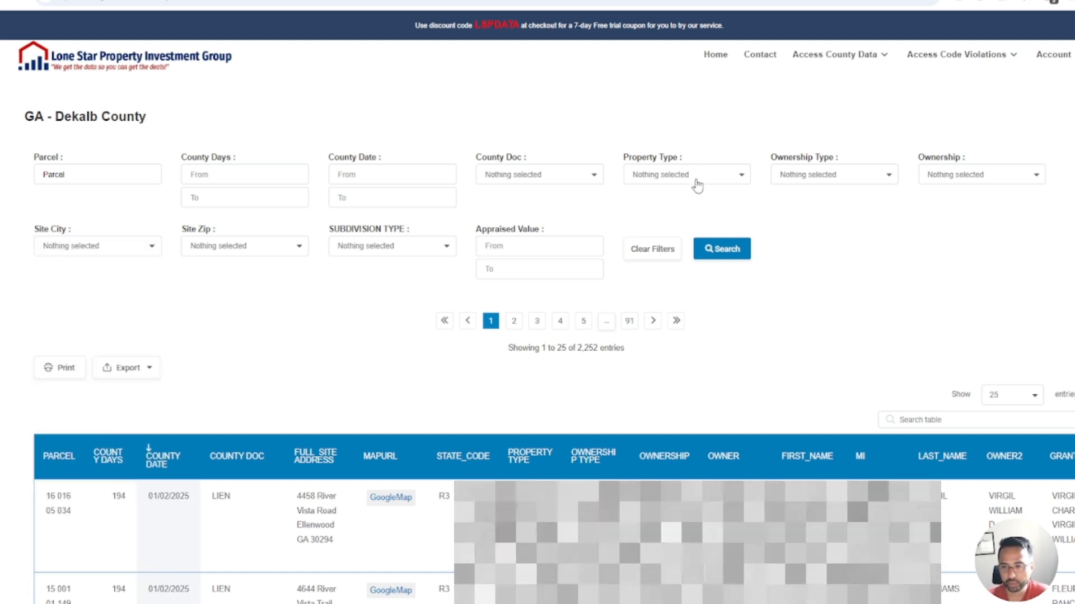
- Filter Property Type to residential duplex/triplex, mobile homes and multi-family plus vacant industrial and public/institutional land, and sort by newest County Date
left_click(697, 178)
scroll(722, 312, "down", 1)
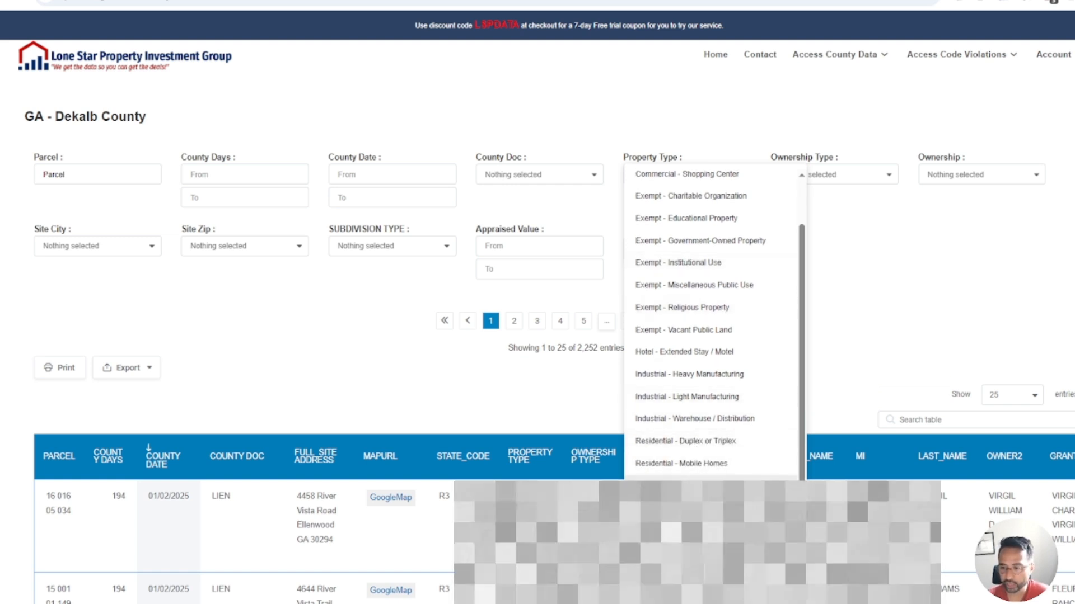
scroll(720, 460, "up", 1)
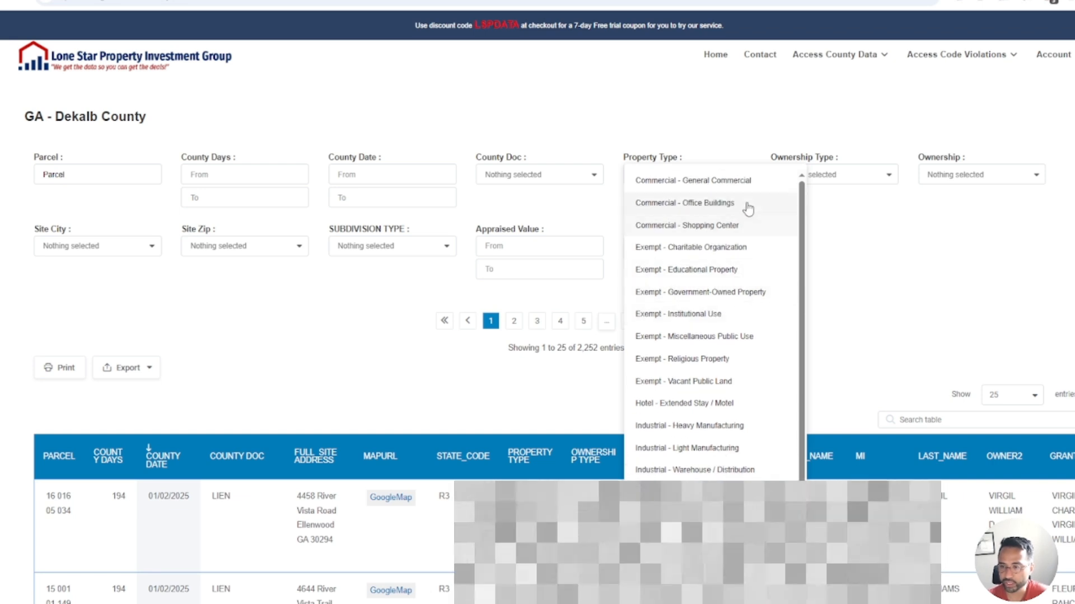
scroll(738, 313, "down", 1)
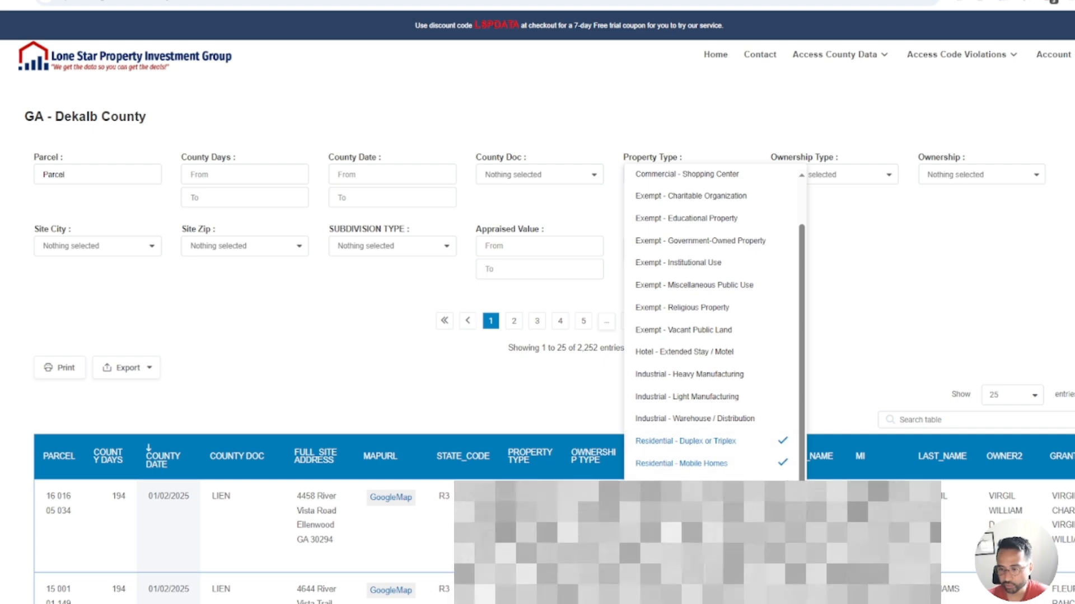
left_click(901, 316)
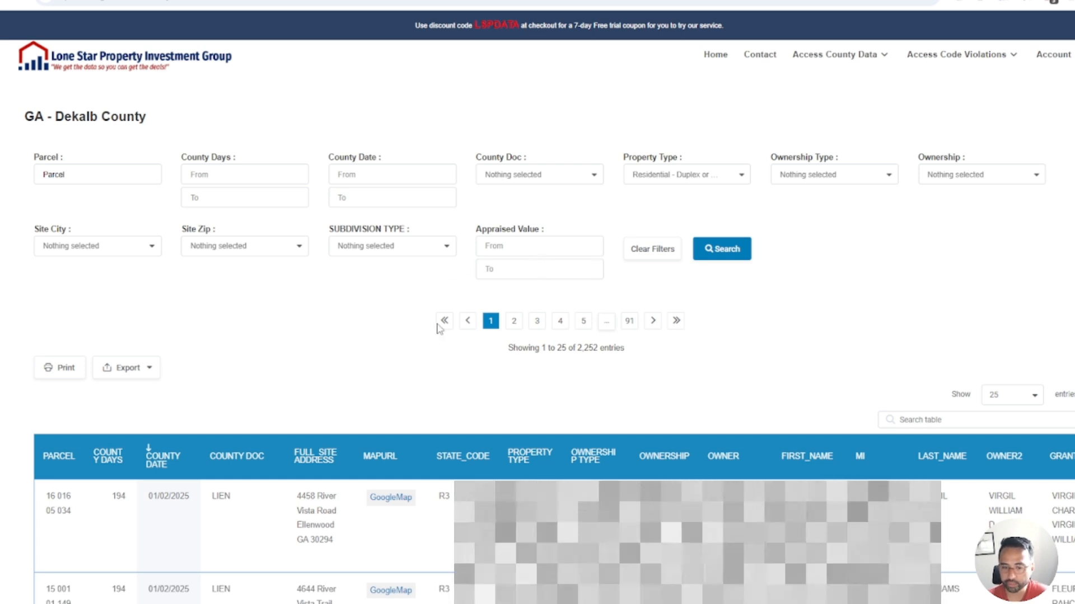
left_click(182, 464)
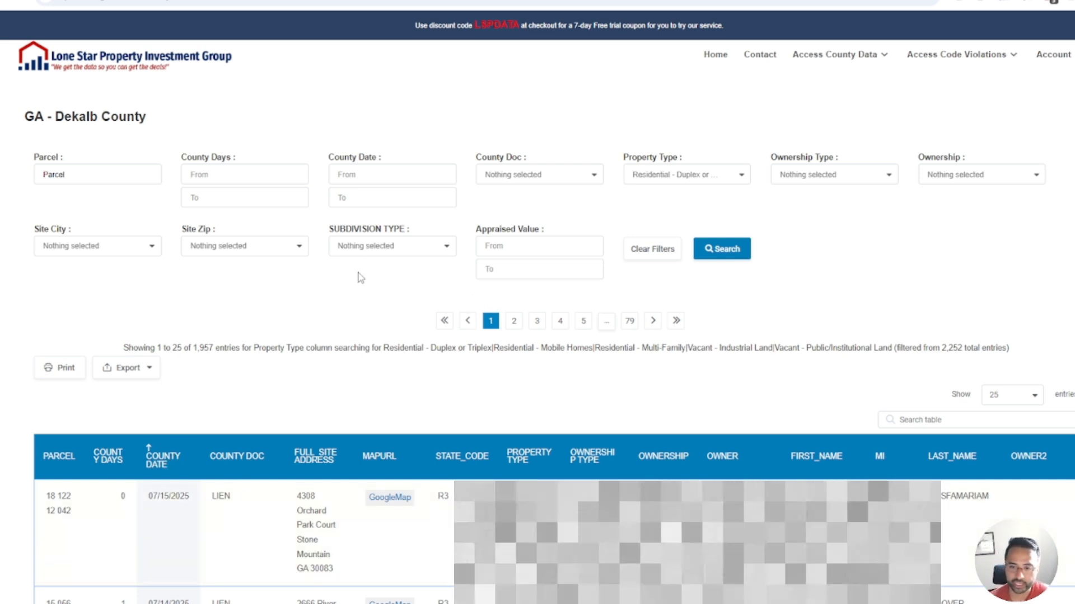
- Filter County Doc to Foreclosure, Liens Files on Real Estate Record, Lis Pendens, Notice and Notice of Bankruptcy, and run the search
left_click(539, 174)
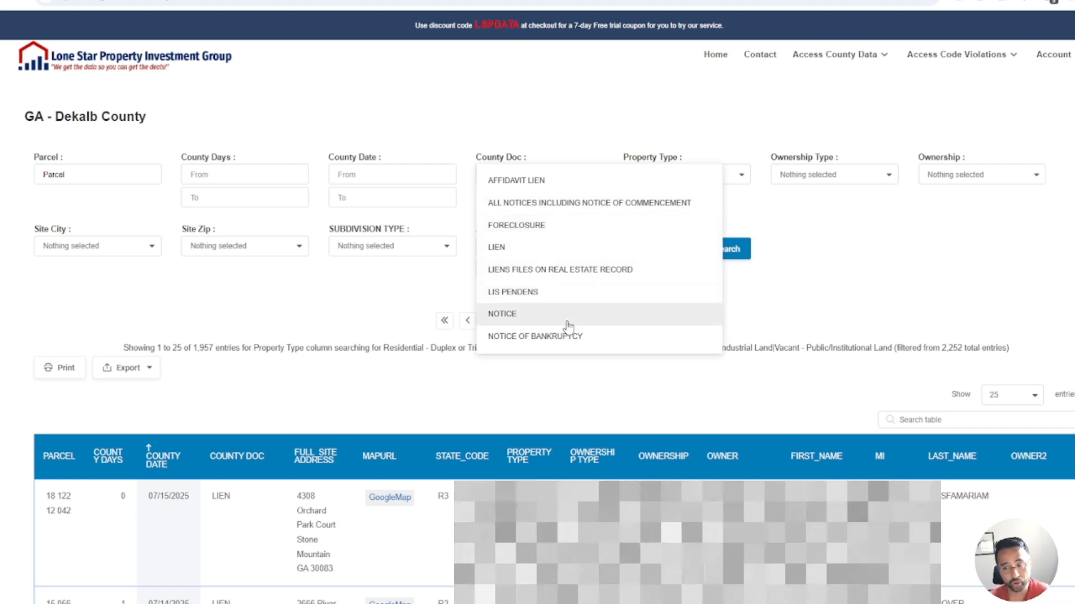
left_click(566, 337)
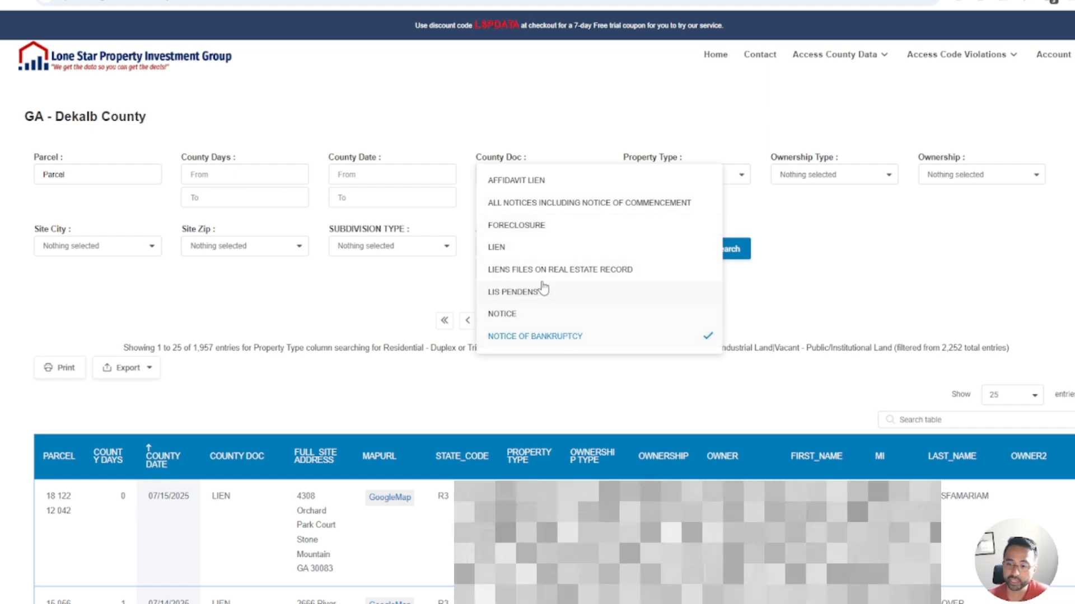
left_click(540, 269)
left_click(541, 307)
left_click(540, 292)
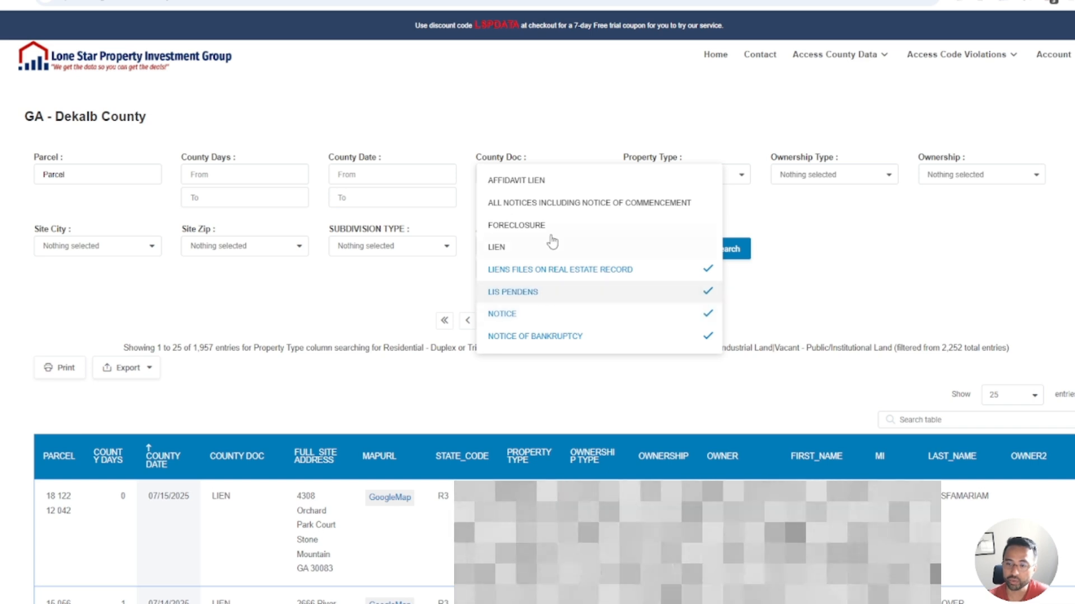
left_click(579, 227)
left_click(866, 234)
left_click(697, 250)
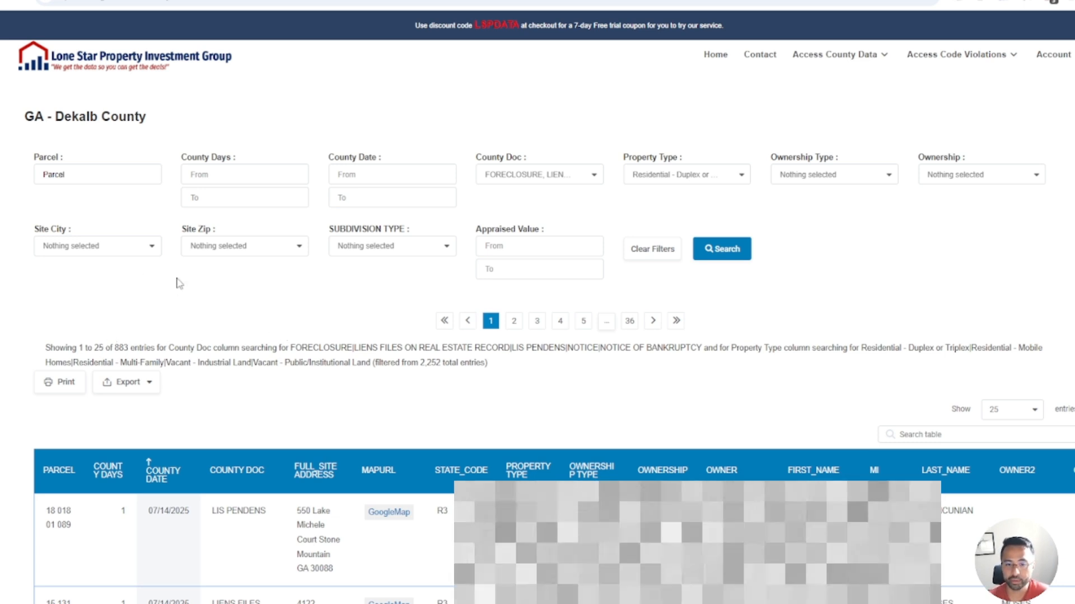
- Export the filtered Dekalb County records to Excel and review the columns of the downloaded workbook
scroll(274, 285, "down", 3)
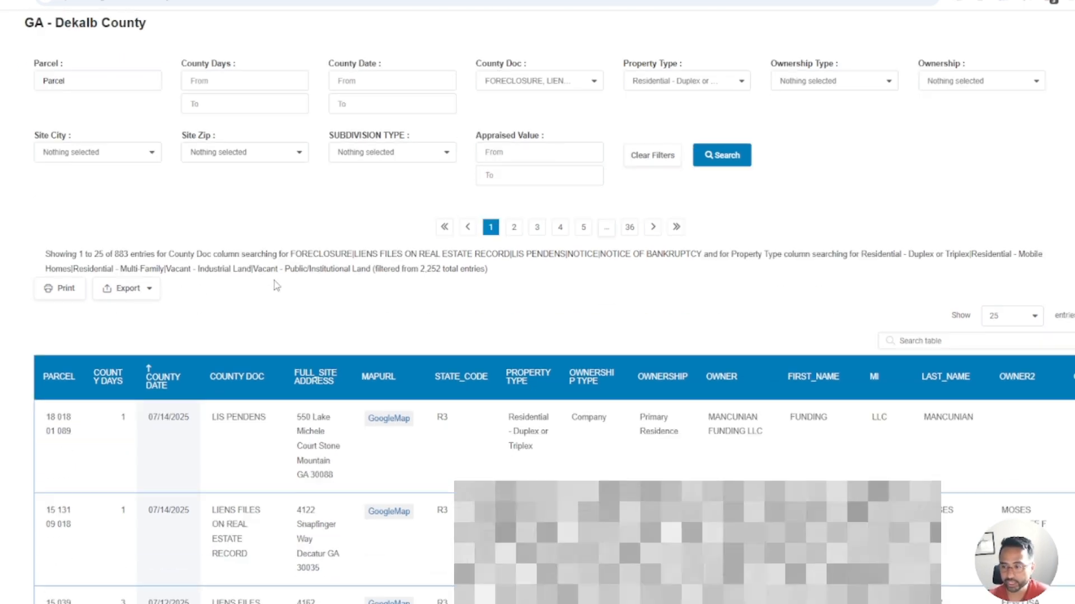
scroll(1020, 269, "up", 3)
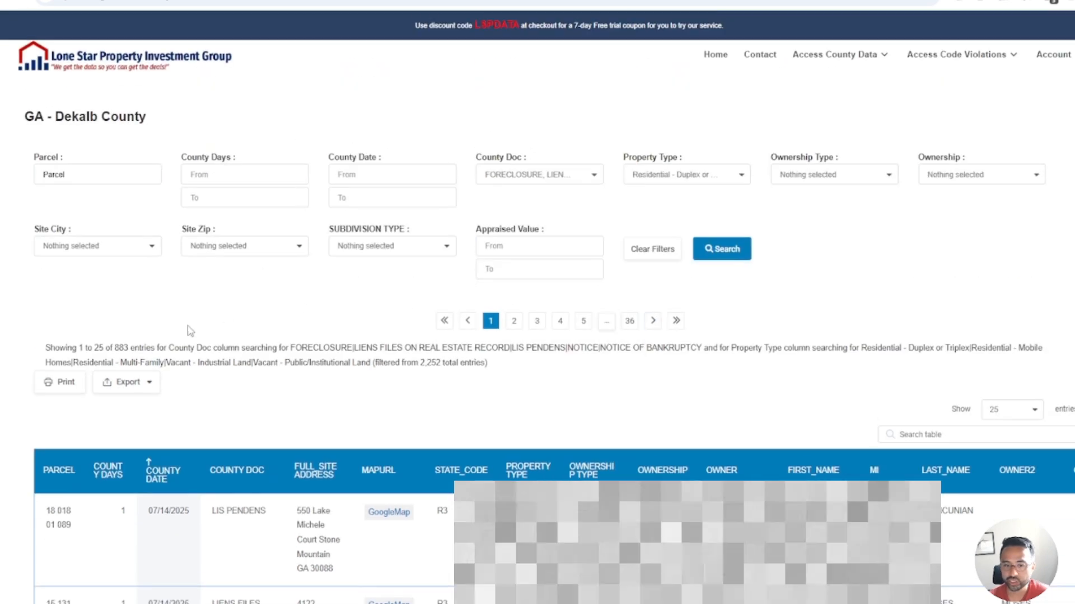
left_click(147, 384)
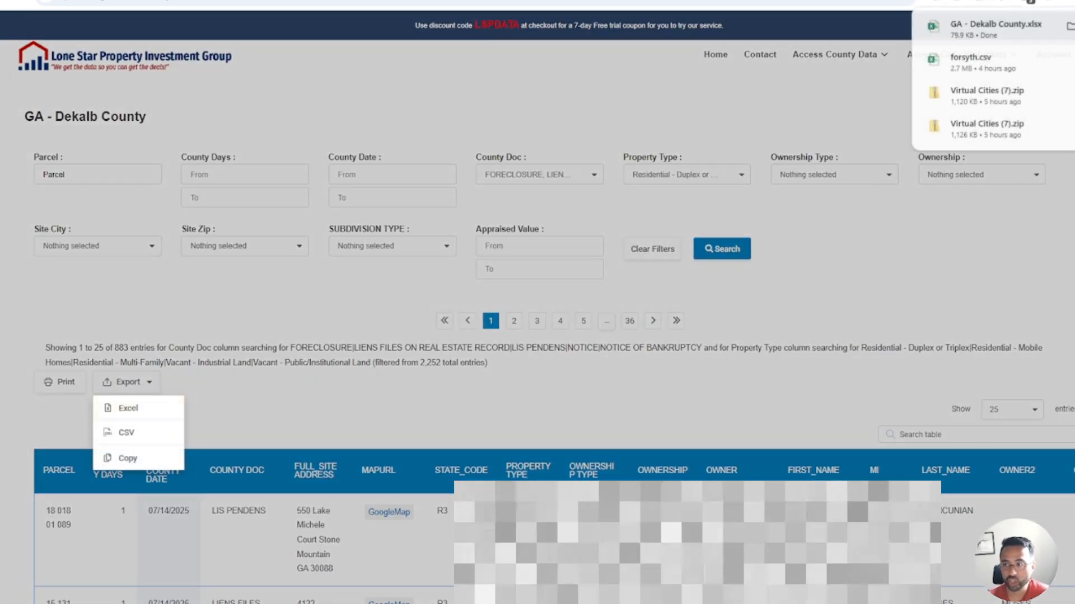
left_click(484, 113)
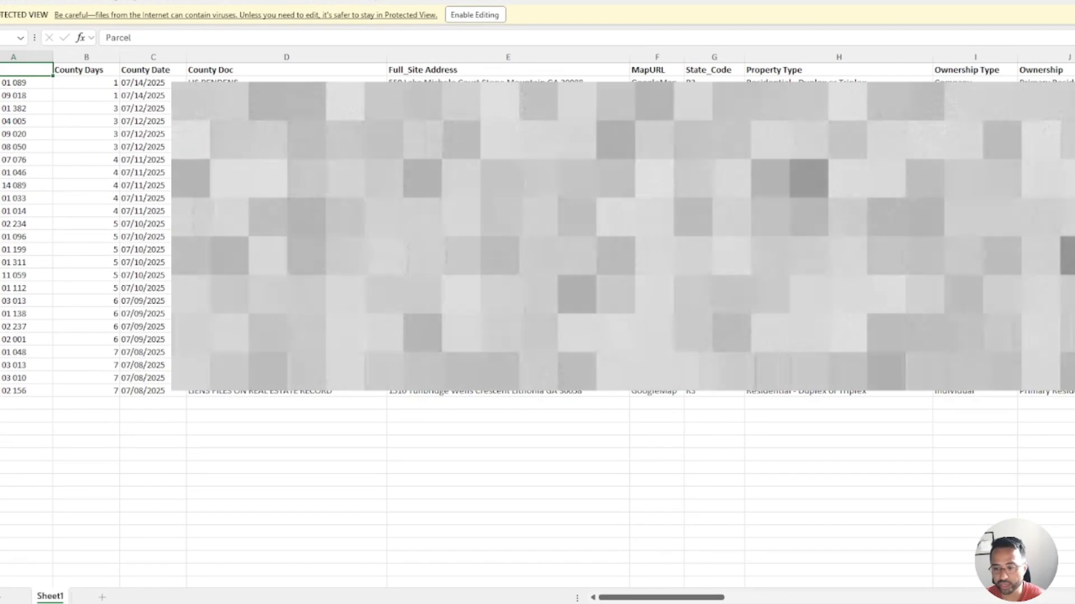
left_click_drag(627, 595, 1071, 586)
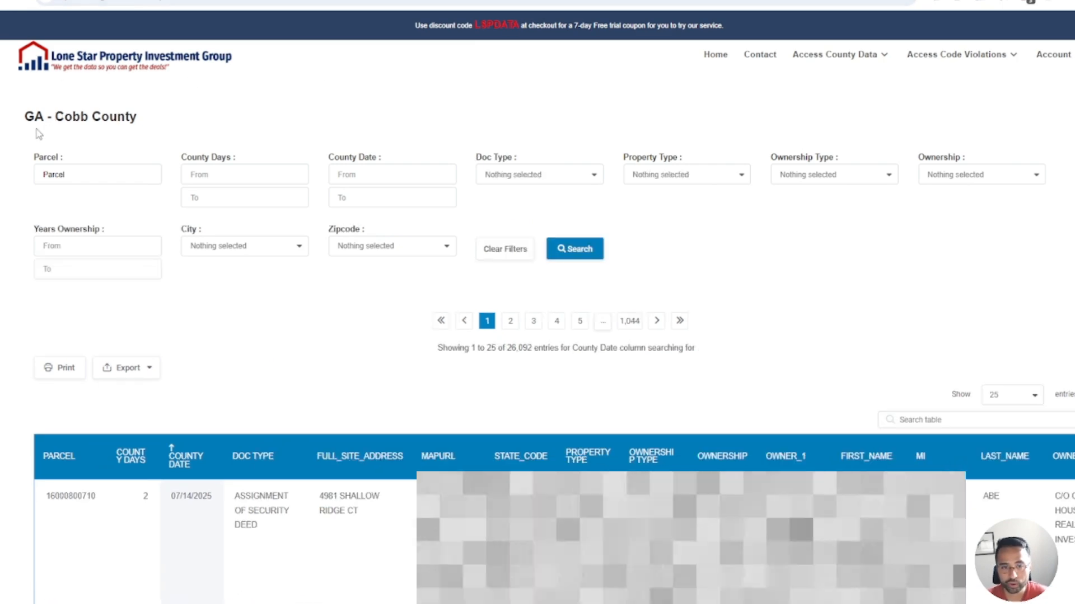
- Examine the Cobb County records page, including its filters and most recent entries
left_click_drag(53, 117, 250, 116)
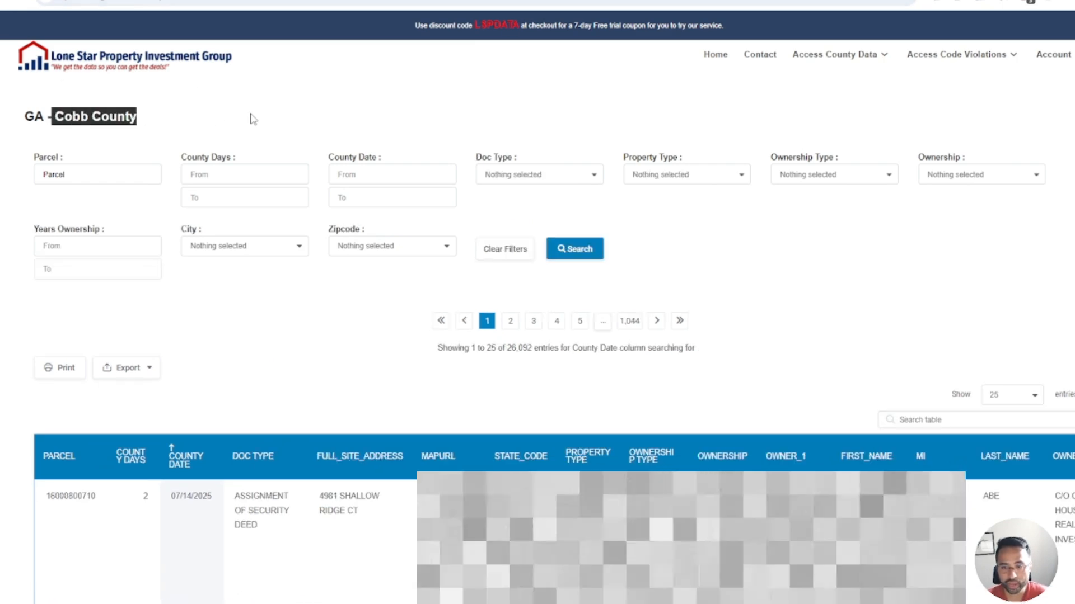
scroll(336, 358, "down", 3)
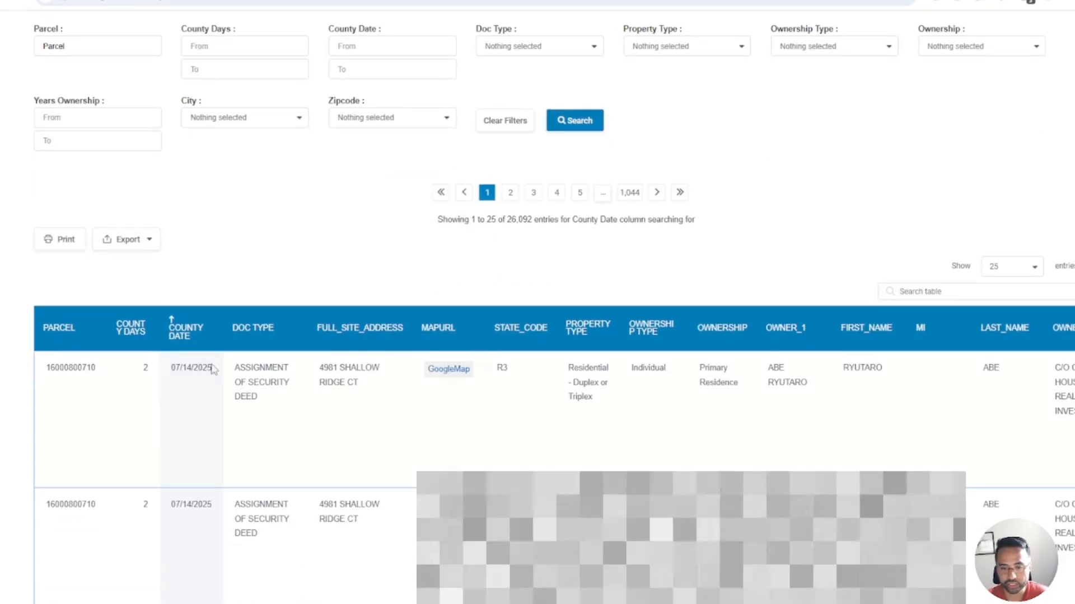
scroll(204, 378, "up", 3)
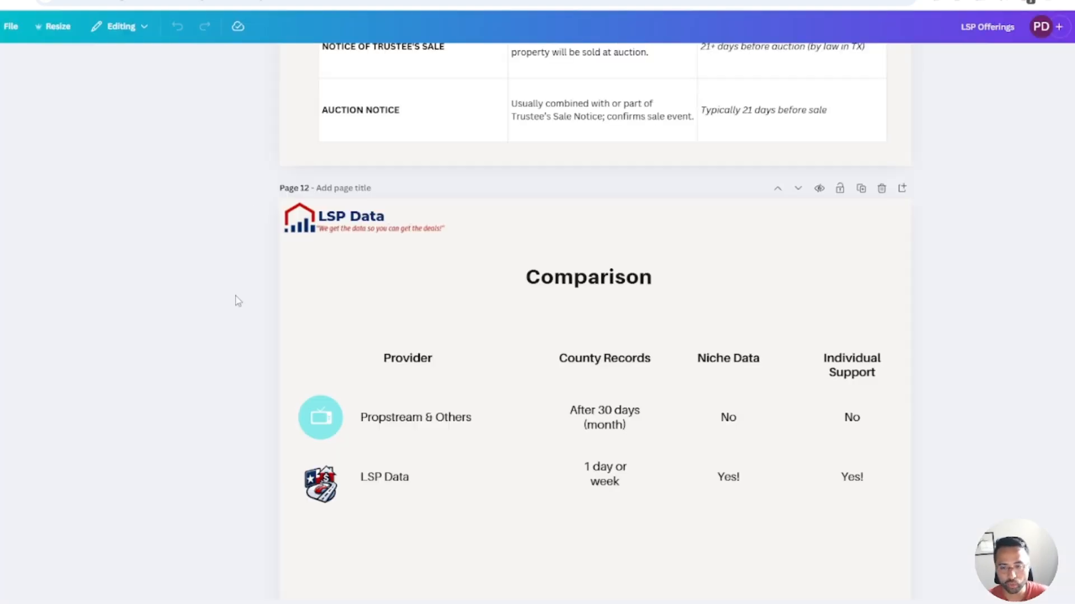
- Switch to the LSP Offerings presentation in Canva and look through its pages back to the Customer Example on page 7
scroll(236, 302, "down", 5)
scroll(237, 306, "down", 20)
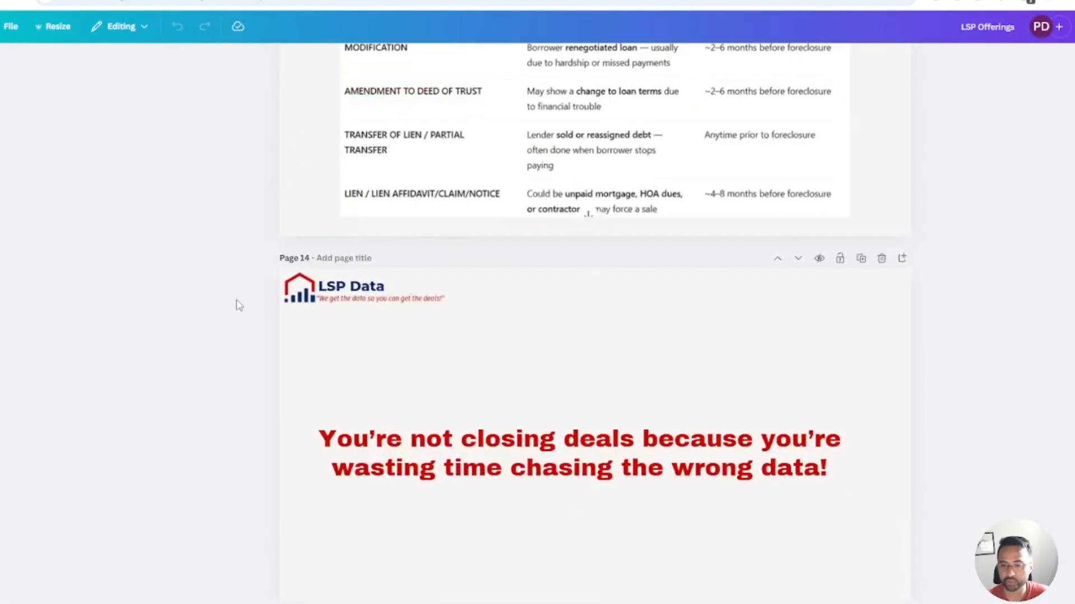
scroll(243, 305, "up", 20)
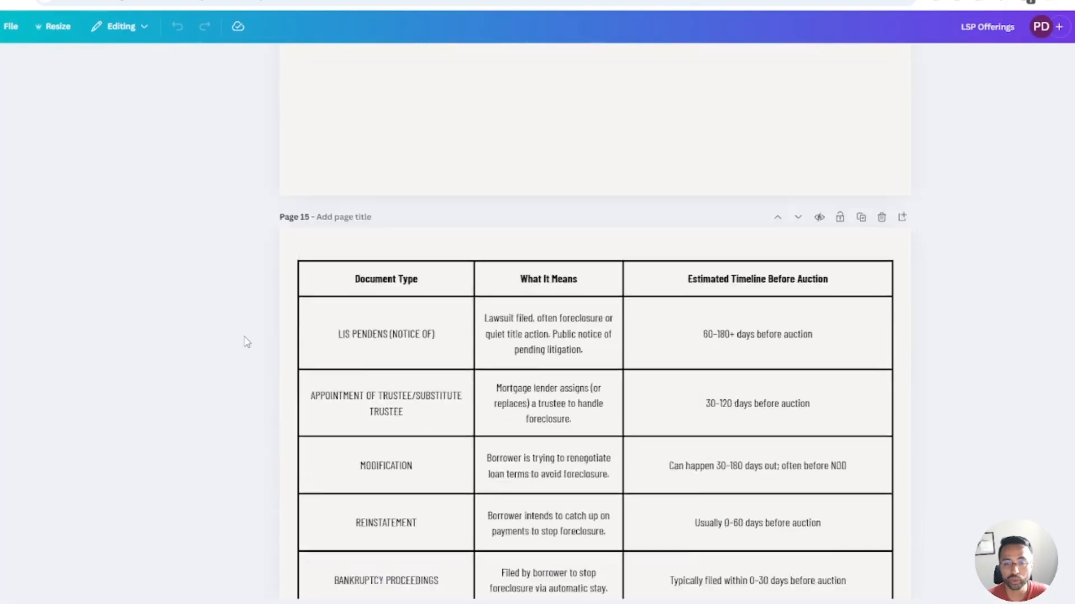
scroll(257, 368, "up", 20)
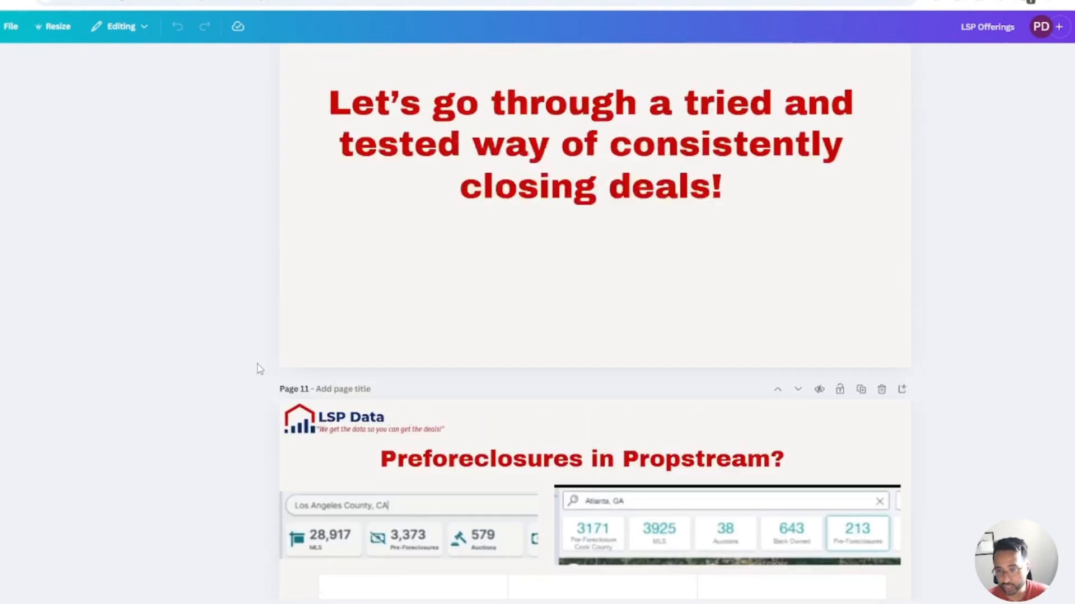
scroll(257, 368, "up", 7)
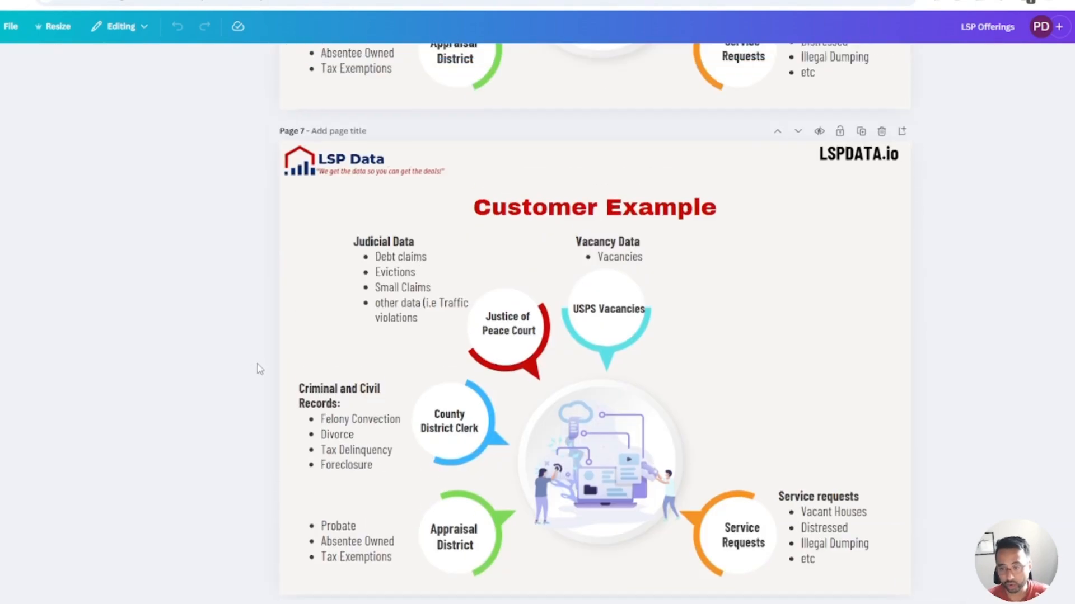
- Compare the Customer Example on page 7 with the data sources on the What is relevant data page 6
scroll(257, 367, "down", 3)
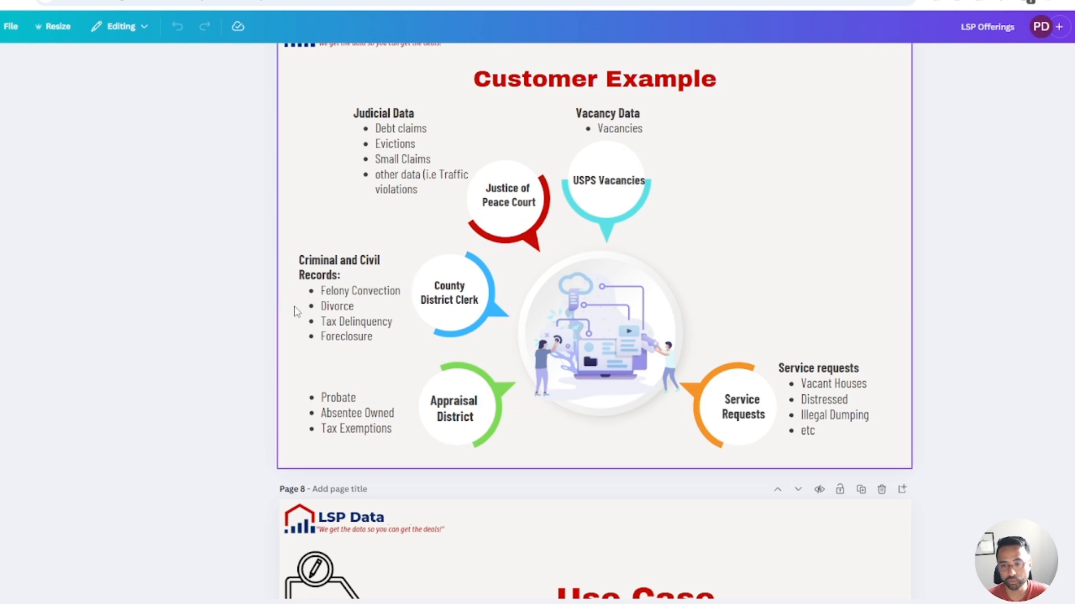
scroll(231, 330, "up", 7)
scroll(235, 342, "up", 5)
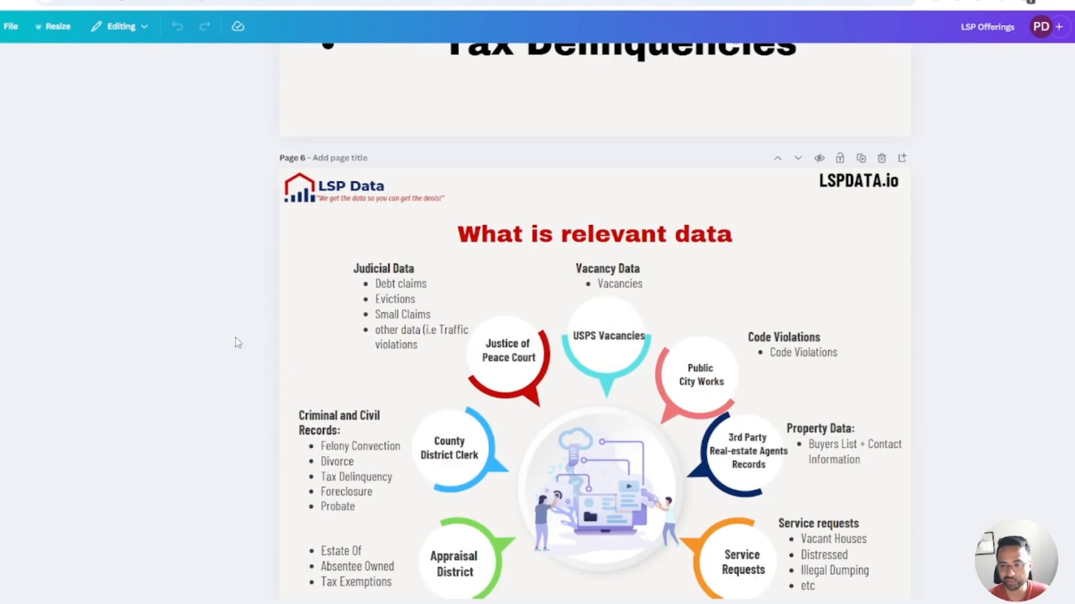
scroll(235, 342, "down", 3)
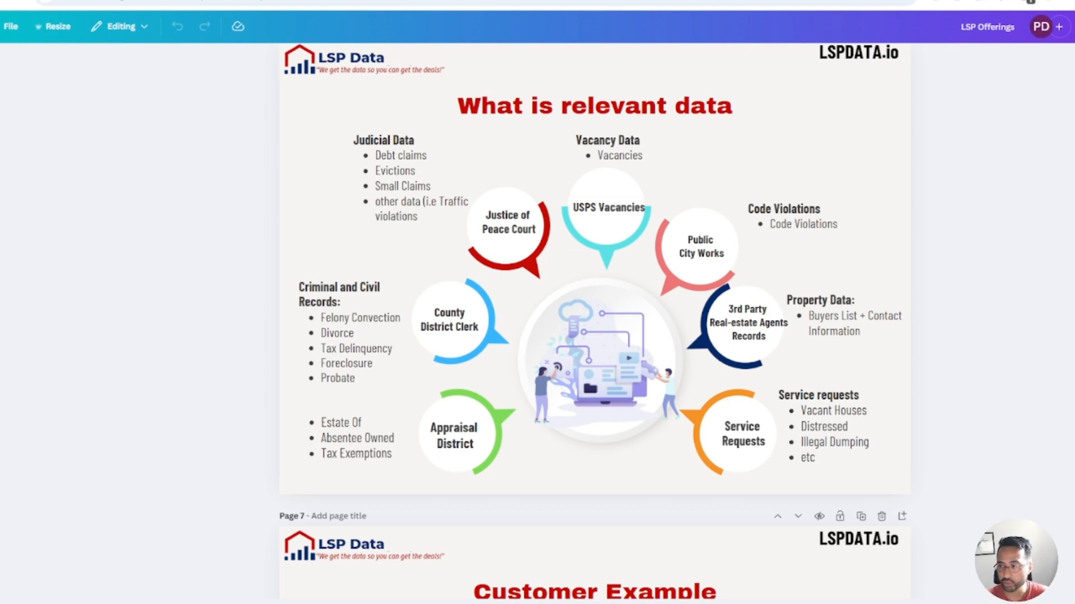
scroll(594, 319, "down", 20)
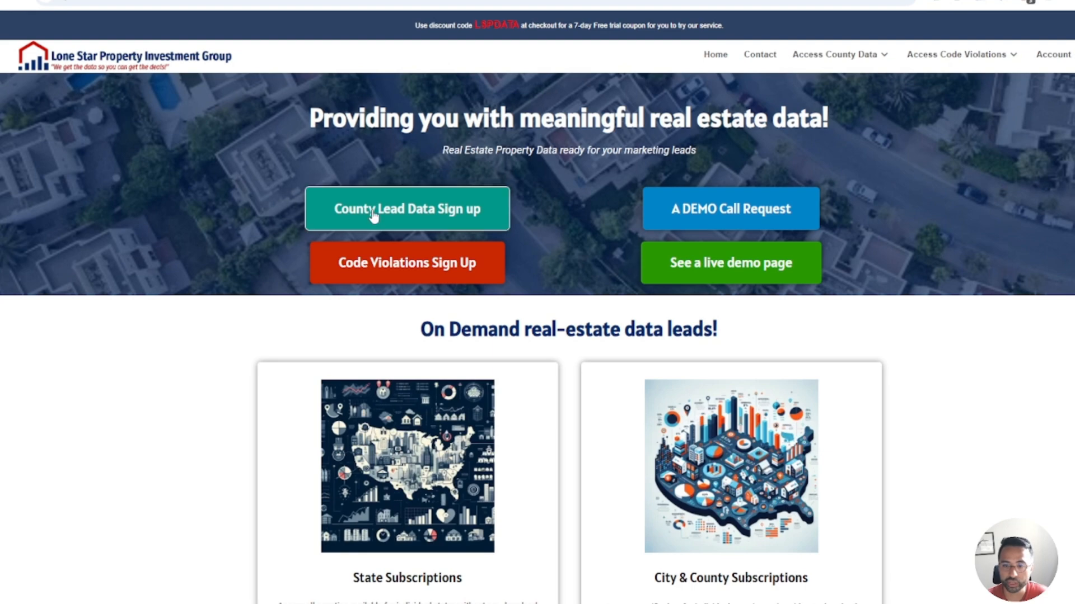
- On the Lone Star Property Investment Group site, open the county lead data sign-up and choose the subscription to the entire state of Georgia
left_click(370, 228)
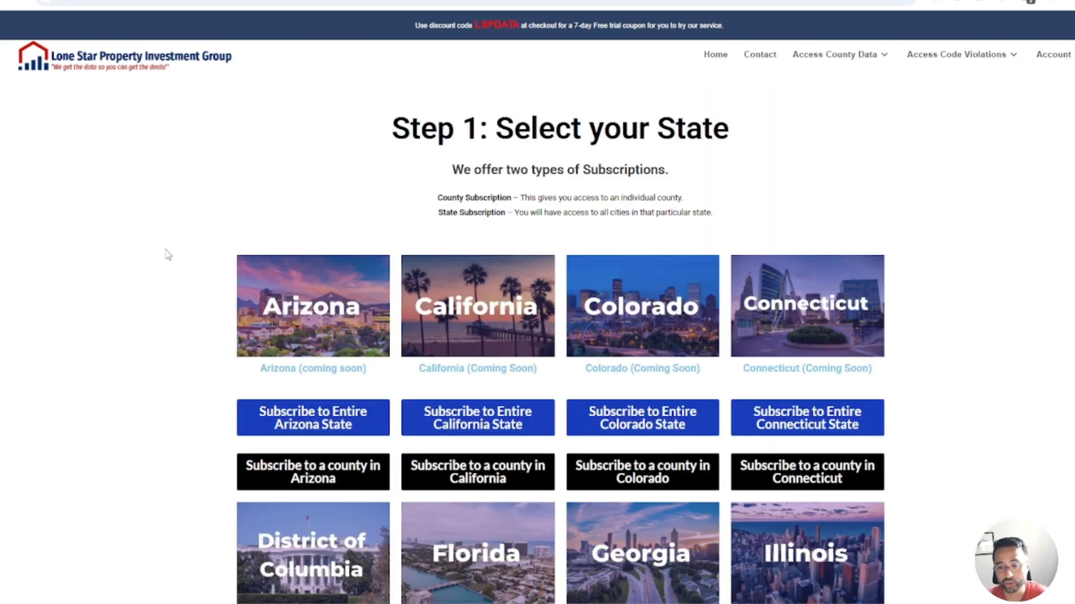
scroll(165, 252, "down", 3)
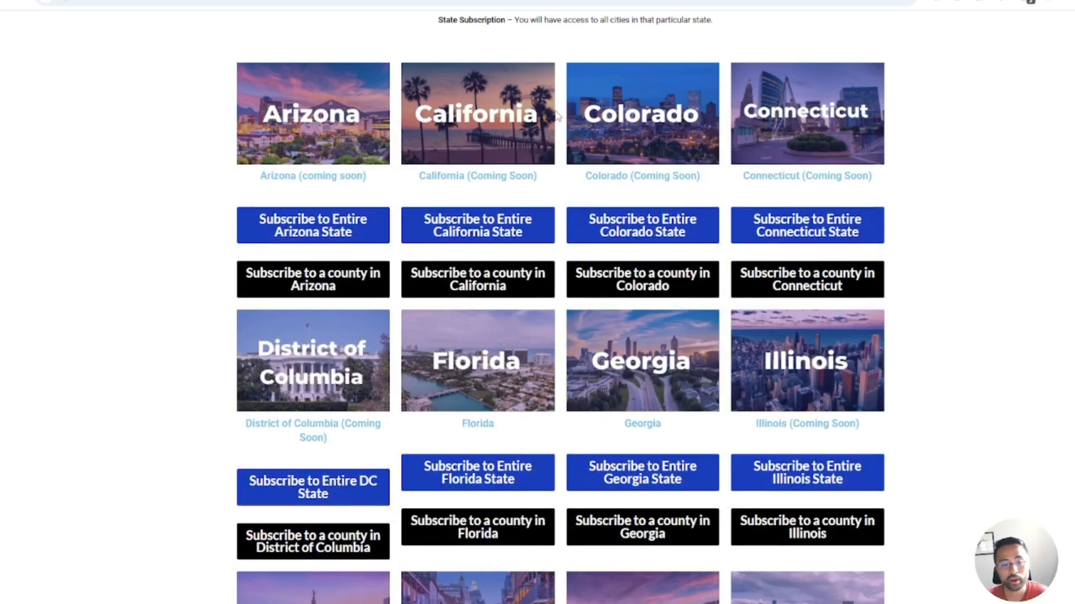
scroll(536, 262, "down", 1)
scroll(538, 261, "down", 2)
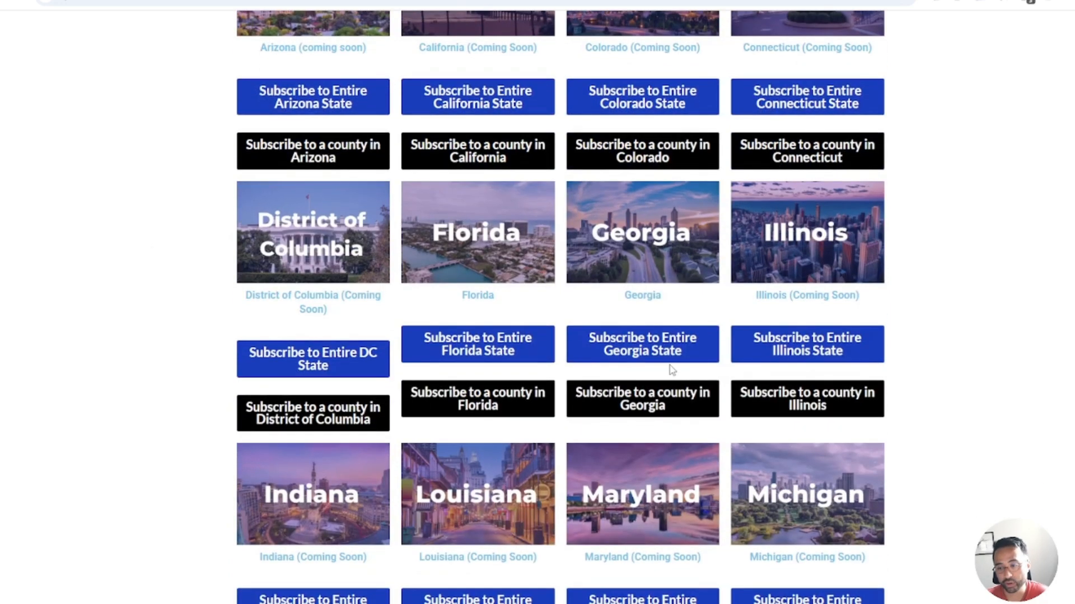
scroll(638, 353, "down", 1)
left_click(638, 352)
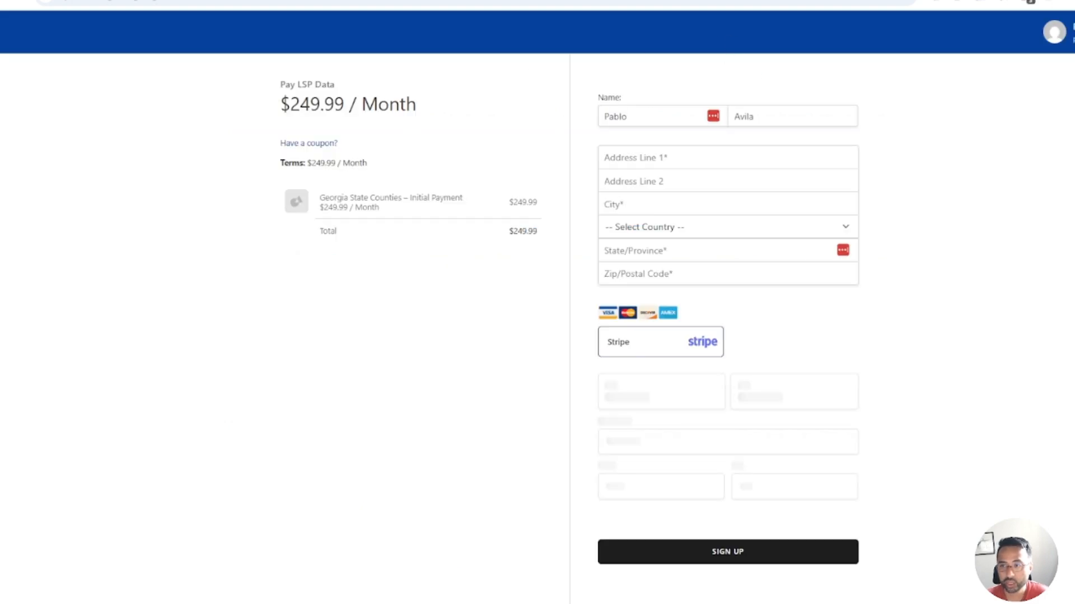
- Check which Georgia counties are offered on the county data access page, and return to the Georgia State Counties checkout
key("ctrl+Tab")
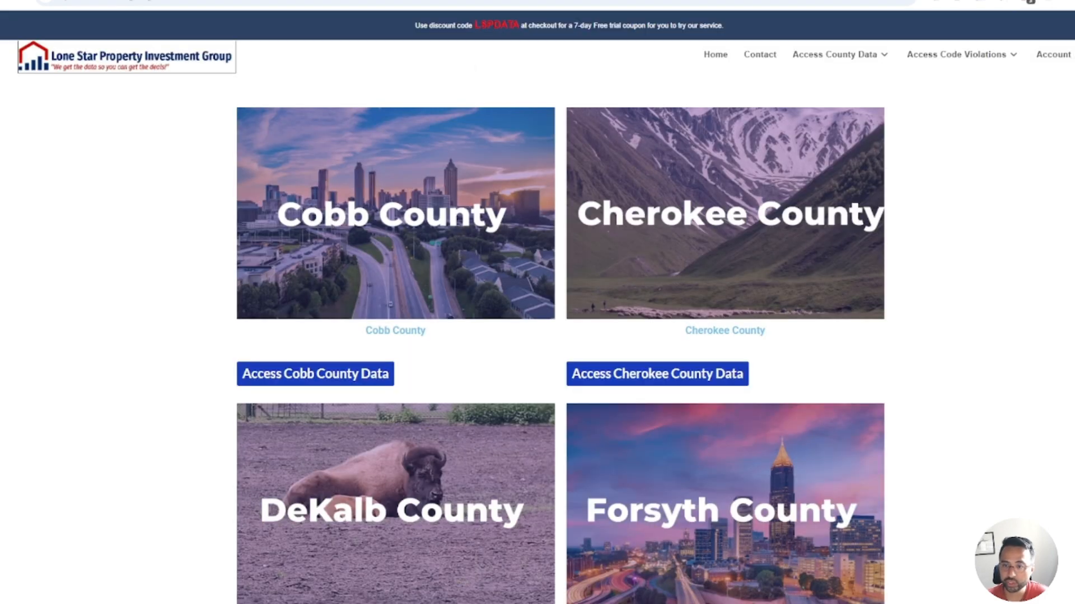
scroll(408, 353, "down", 2)
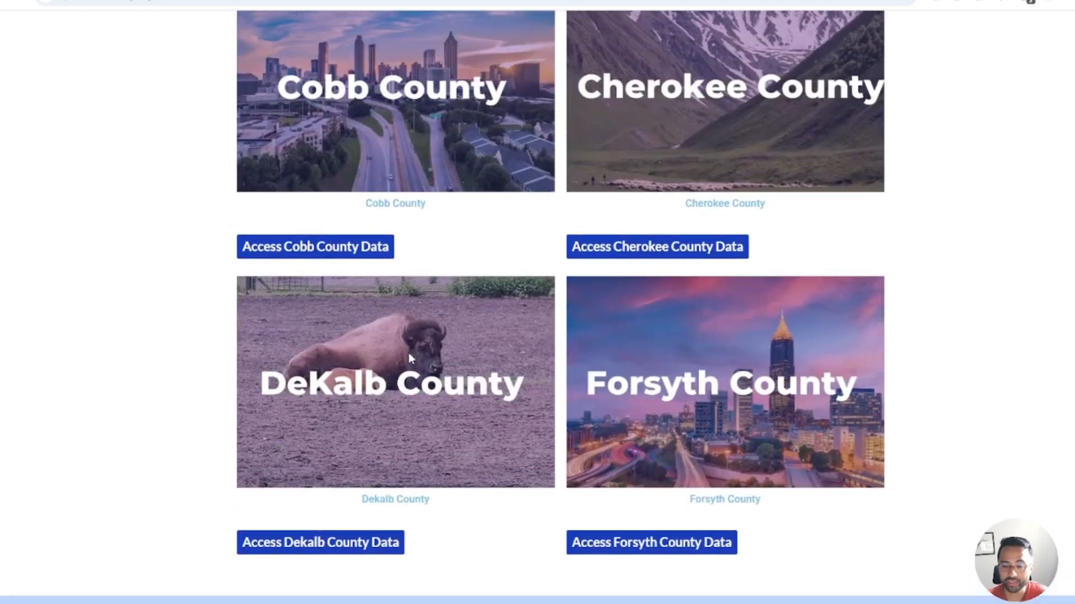
scroll(408, 353, "up", 2)
scroll(503, 245, "up", 1)
key("ctrl+Tab")
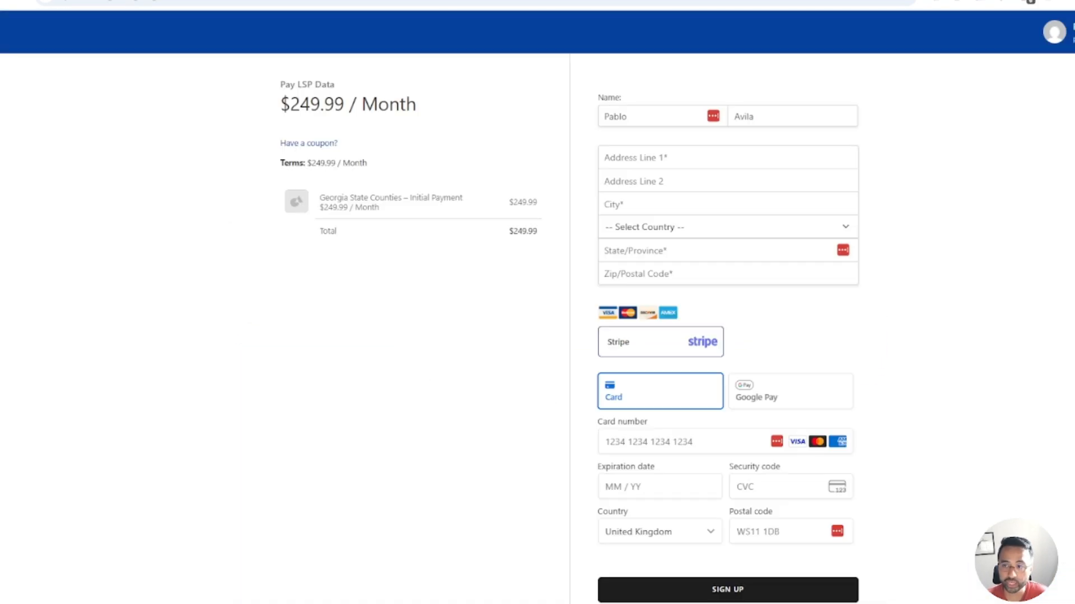
- Apply the coupon code lspdata to the Georgia State Counties subscription
left_click(325, 143)
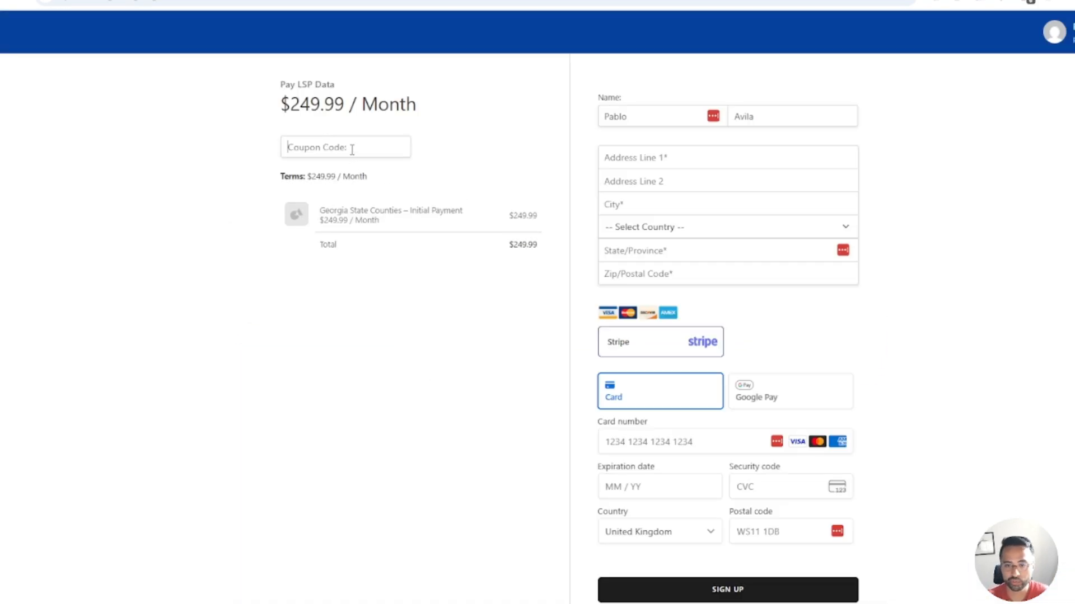
type("i")
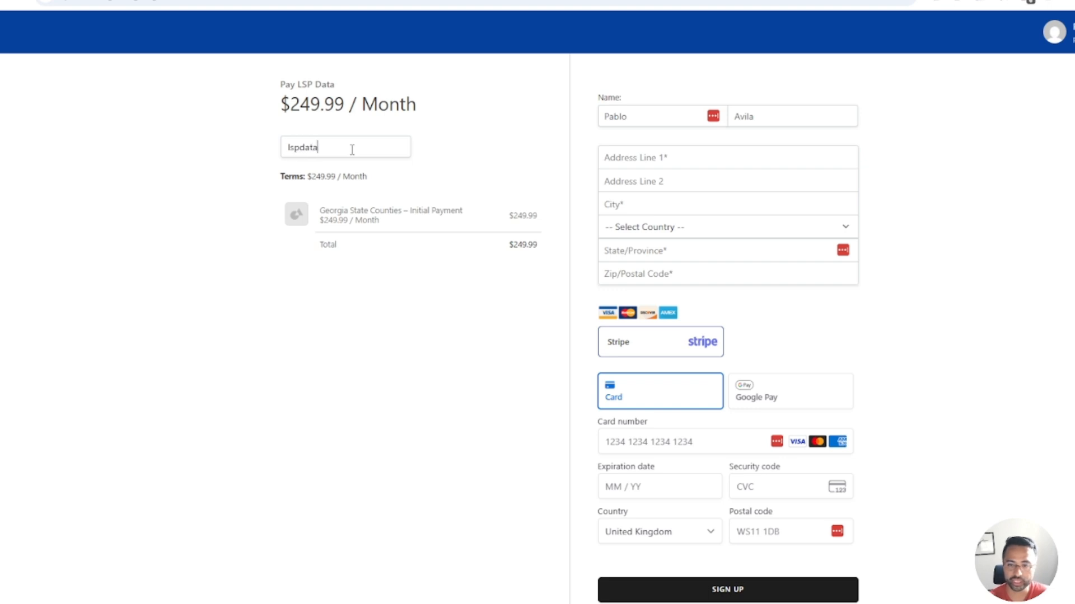
key("Return")
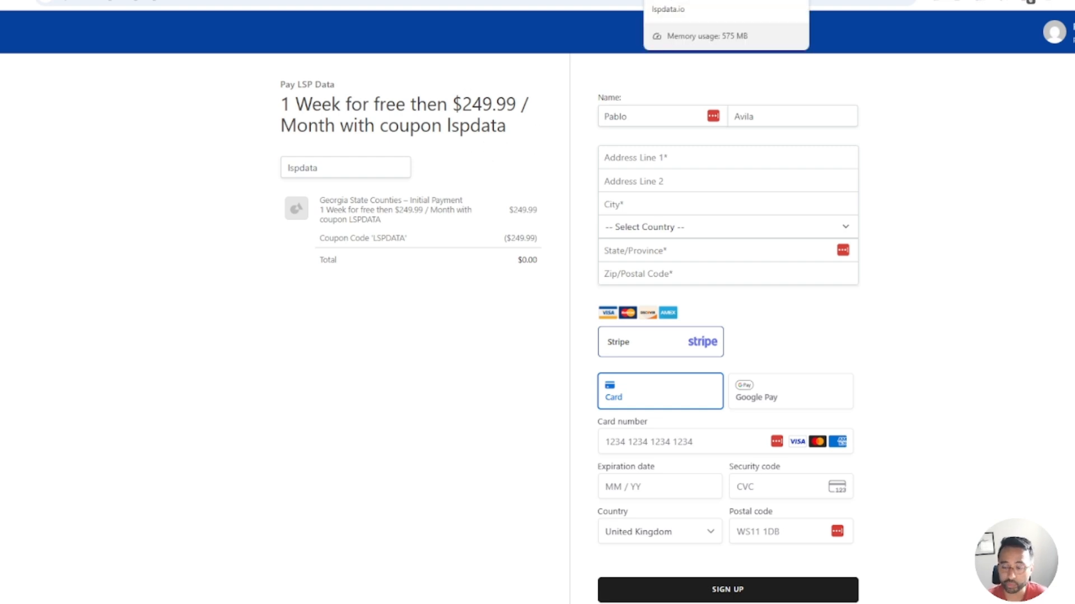
- Open the sign-up for Dekalb County data from the Georgia county list and apply the coupon code lspdata
left_click(700, 1)
scroll(288, 187, "down", 3)
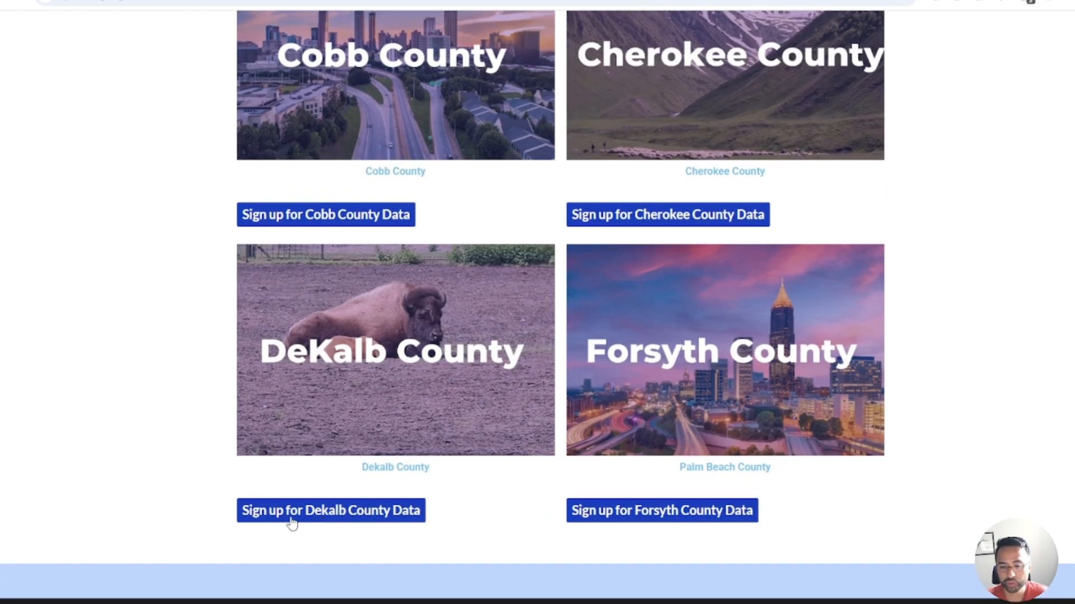
left_click(307, 518)
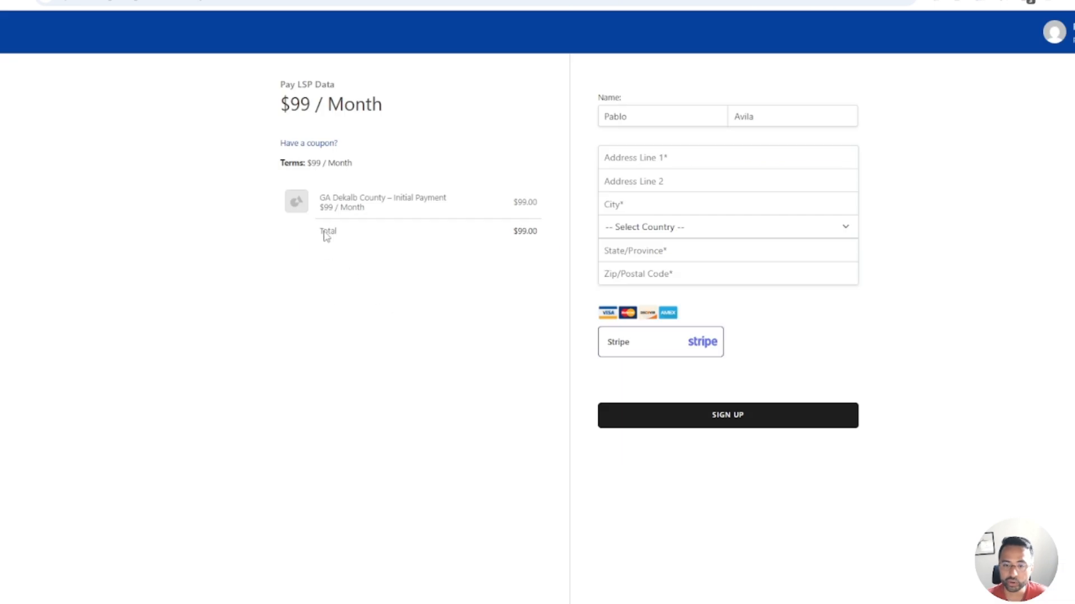
left_click(308, 143)
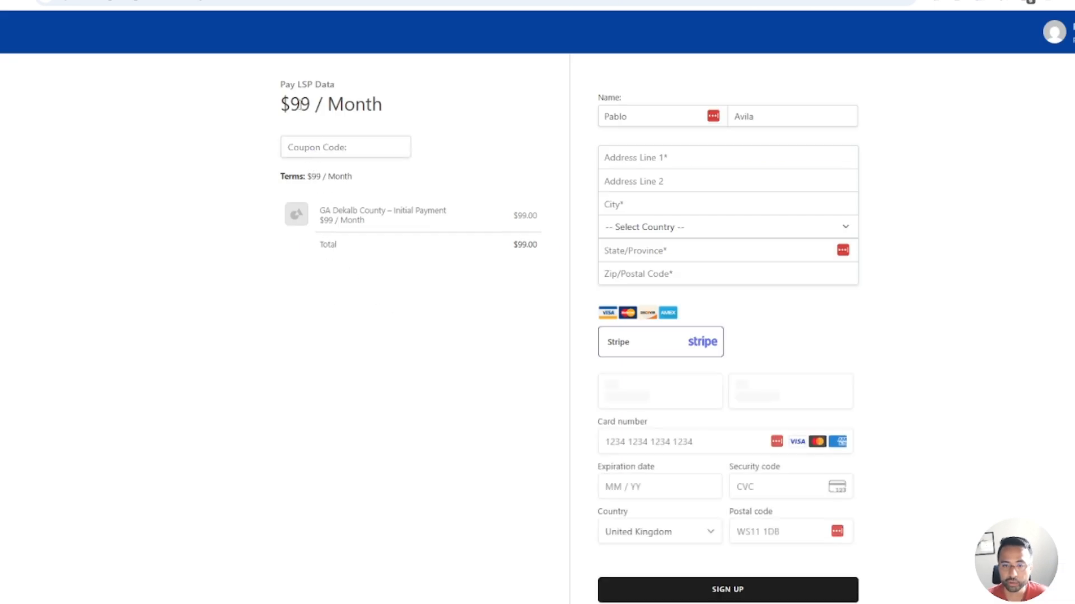
left_click(354, 155)
type("lspdata")
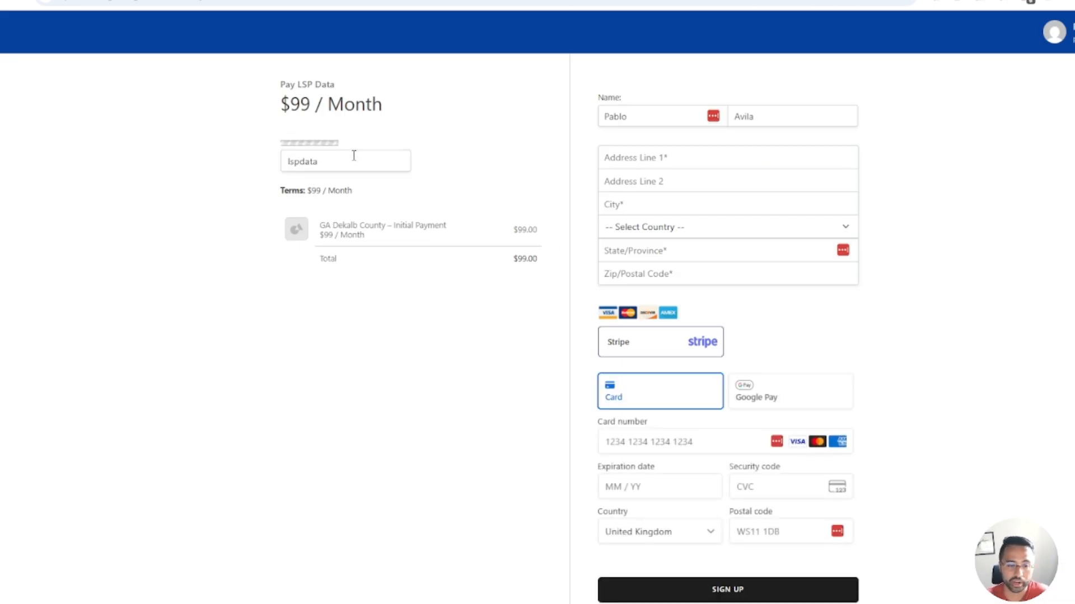